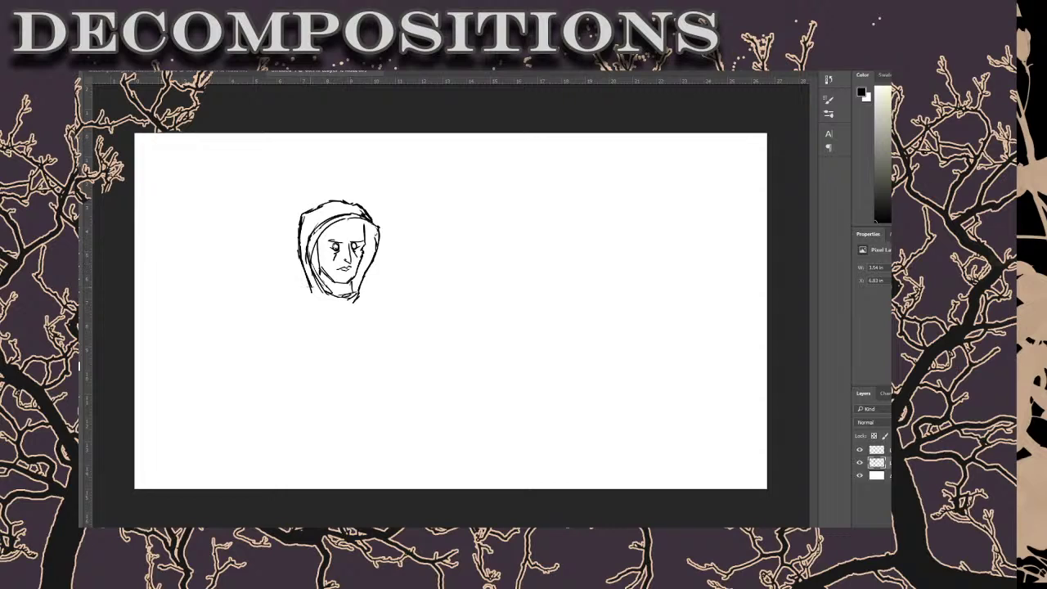
Sketch the neckline and shoulder tops below the hood, add the eyebrows, and draw a beaded chain around the collar.
{"action": "mouse_move", "coordinate": [307, 266]}
{"action": "left_mouse_down"}
{"action": "mouse_move", "coordinate": [298, 290]}
{"action": "mouse_move", "coordinate": [293, 280]}
{"action": "left_mouse_up"}
{"action": "left_click_drag", "start_coordinate": [370, 279], "coordinate": [368, 296]}
{"action": "mouse_move", "coordinate": [300, 280]}
{"action": "left_mouse_down"}
{"action": "mouse_move", "coordinate": [290, 301]}
{"action": "mouse_move", "coordinate": [281, 291]}
{"action": "left_mouse_up"}
{"action": "mouse_move", "coordinate": [383, 286]}
{"action": "left_mouse_down"}
{"action": "mouse_move", "coordinate": [371, 294]}
{"action": "mouse_move", "coordinate": [386, 299]}
{"action": "left_mouse_up"}
{"action": "mouse_move", "coordinate": [341, 234]}
{"action": "left_mouse_down"}
{"action": "mouse_move", "coordinate": [331, 235]}
{"action": "mouse_move", "coordinate": [362, 234]}
{"action": "mouse_move", "coordinate": [331, 237]}
{"action": "mouse_move", "coordinate": [366, 241]}
{"action": "left_mouse_up"}
{"action": "left_click_drag", "start_coordinate": [292, 293], "coordinate": [336, 319]}
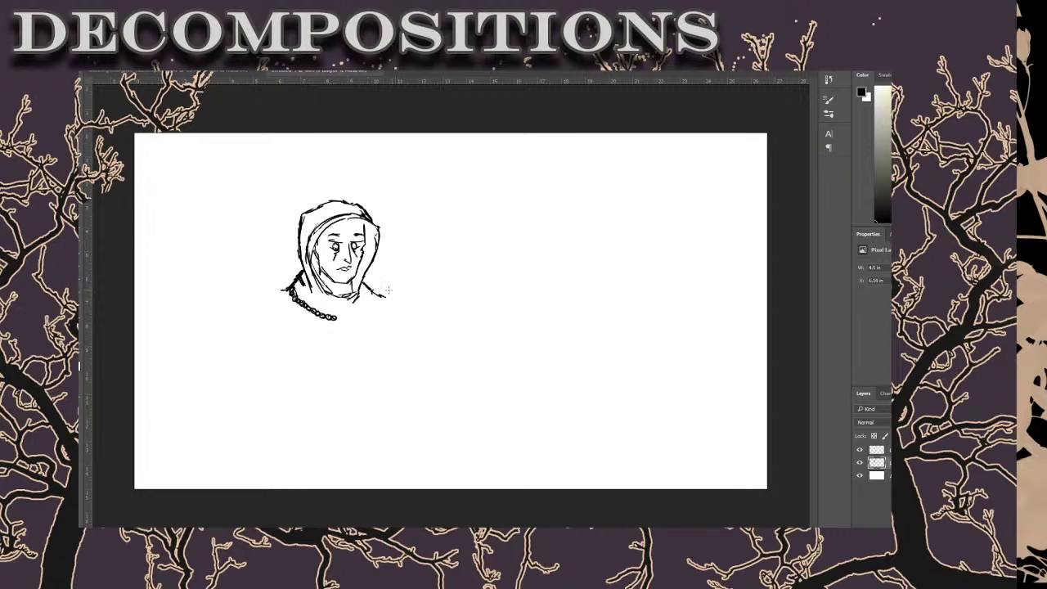
{"action": "mouse_move", "coordinate": [387, 288]}
{"action": "left_mouse_down"}
{"action": "mouse_move", "coordinate": [338, 321]}
{"action": "mouse_move", "coordinate": [359, 316]}
{"action": "left_mouse_up"}
Draw the cape's wavy outer edges from both shoulders down to elbow height.
{"action": "mouse_move", "coordinate": [322, 285]}
{"action": "left_mouse_down"}
{"action": "mouse_move", "coordinate": [343, 296]}
{"action": "mouse_move", "coordinate": [322, 278]}
{"action": "mouse_move", "coordinate": [274, 308]}
{"action": "left_mouse_up"}
{"action": "left_click_drag", "start_coordinate": [384, 296], "coordinate": [394, 316]}
{"action": "left_click_drag", "start_coordinate": [275, 303], "coordinate": [279, 320]}
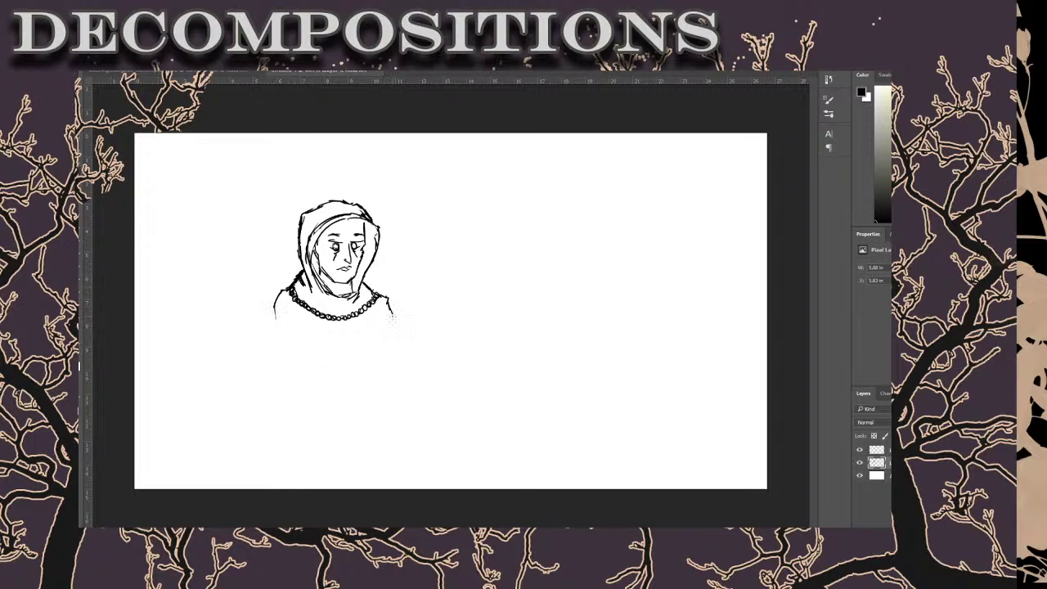
{"action": "left_click_drag", "start_coordinate": [392, 314], "coordinate": [394, 326]}
{"action": "left_click_drag", "start_coordinate": [275, 304], "coordinate": [270, 330]}
{"action": "left_click_drag", "start_coordinate": [391, 314], "coordinate": [402, 347]}
{"action": "left_click_drag", "start_coordinate": [270, 326], "coordinate": [258, 360]}
Add a clasp at the middle of the chain and draw the cape's split front opening and lower hem.
{"action": "mouse_move", "coordinate": [340, 296]}
{"action": "left_mouse_down"}
{"action": "mouse_move", "coordinate": [321, 293]}
{"action": "mouse_move", "coordinate": [312, 262]}
{"action": "left_mouse_up"}
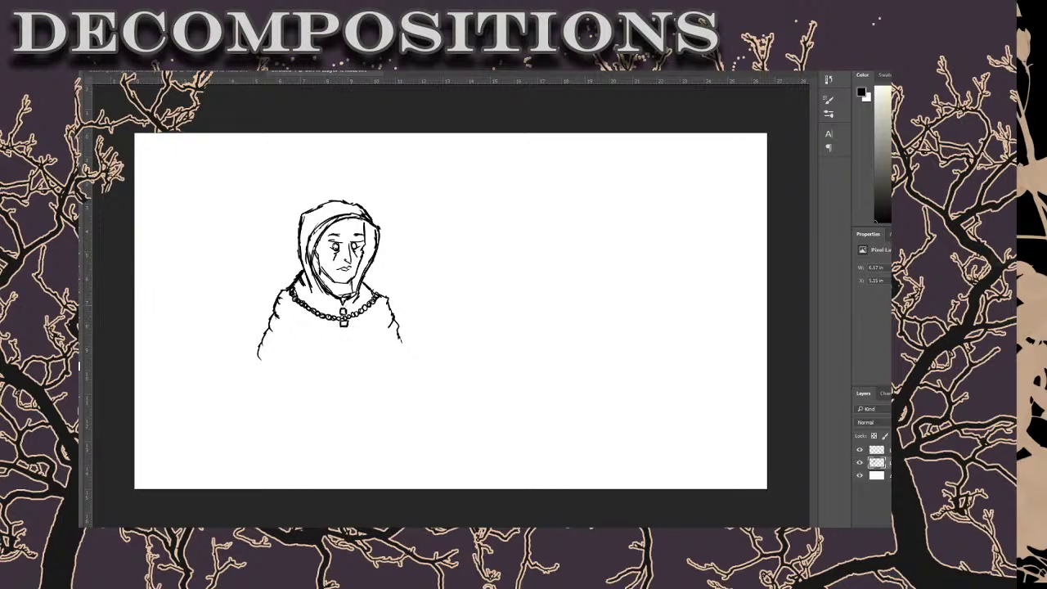
{"action": "left_click_drag", "start_coordinate": [339, 300], "coordinate": [343, 308]}
{"action": "left_click_drag", "start_coordinate": [259, 357], "coordinate": [311, 368]}
{"action": "mouse_move", "coordinate": [342, 327]}
{"action": "left_mouse_down"}
{"action": "mouse_move", "coordinate": [339, 360]}
{"action": "mouse_move", "coordinate": [350, 338]}
{"action": "mouse_move", "coordinate": [352, 355]}
{"action": "left_mouse_up"}
{"action": "mouse_move", "coordinate": [289, 368]}
{"action": "left_mouse_down"}
{"action": "mouse_move", "coordinate": [320, 381]}
{"action": "mouse_move", "coordinate": [337, 374]}
{"action": "mouse_move", "coordinate": [345, 346]}
{"action": "mouse_move", "coordinate": [355, 380]}
{"action": "mouse_move", "coordinate": [393, 369]}
{"action": "mouse_move", "coordinate": [406, 349]}
{"action": "mouse_move", "coordinate": [387, 358]}
{"action": "mouse_move", "coordinate": [404, 366]}
{"action": "mouse_move", "coordinate": [393, 377]}
{"action": "mouse_move", "coordinate": [399, 352]}
{"action": "left_mouse_up"}
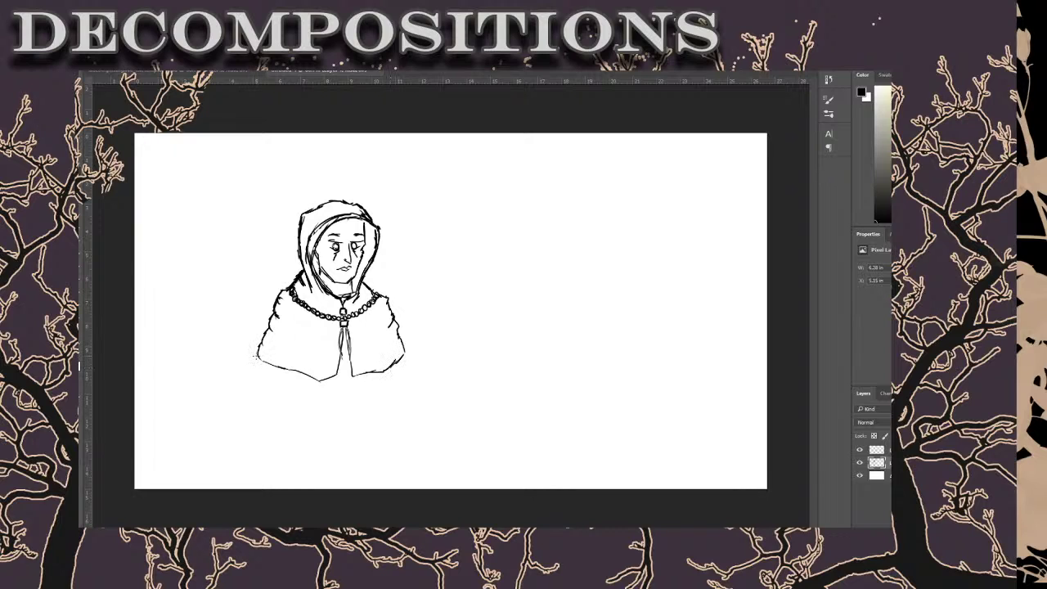
Go over the cape's lower hem with a second line on both halves and undo the stray strokes.
{"action": "left_click_drag", "start_coordinate": [255, 359], "coordinate": [317, 378]}
{"action": "mouse_move", "coordinate": [321, 382]}
{"action": "left_mouse_down"}
{"action": "mouse_move", "coordinate": [397, 368]}
{"action": "mouse_move", "coordinate": [409, 353]}
{"action": "mouse_move", "coordinate": [402, 344]}
{"action": "mouse_move", "coordinate": [403, 358]}
{"action": "left_mouse_up"}
{"action": "key", "text": "ctrl+z"}
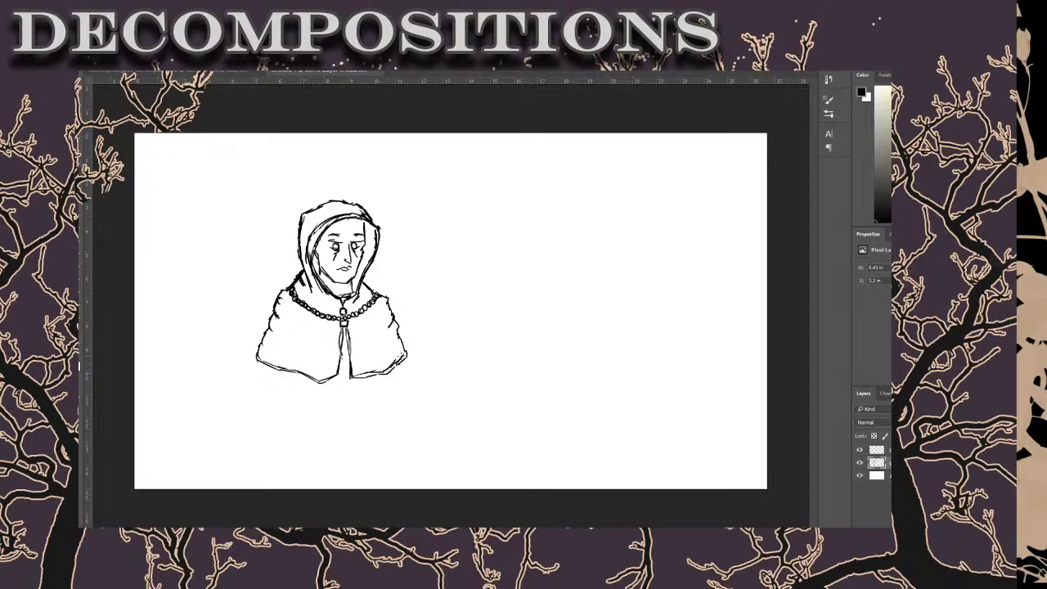
{"action": "key", "text": "ctrl+z"}
Thicken the lines of the cape's front opening and add short fold lines to both cape halves.
{"action": "mouse_move", "coordinate": [339, 334]}
{"action": "left_mouse_down"}
{"action": "mouse_move", "coordinate": [339, 358]}
{"action": "mouse_move", "coordinate": [350, 355]}
{"action": "left_mouse_up"}
{"action": "left_click_drag", "start_coordinate": [341, 326], "coordinate": [348, 331]}
{"action": "left_click_drag", "start_coordinate": [288, 341], "coordinate": [305, 343]}
{"action": "left_click_drag", "start_coordinate": [382, 333], "coordinate": [365, 342]}
Draw two wide sleeves with cuff lines hanging below the cape, one on each side.
{"action": "left_click_drag", "start_coordinate": [269, 371], "coordinate": [263, 406]}
{"action": "left_click_drag", "start_coordinate": [401, 367], "coordinate": [403, 396]}
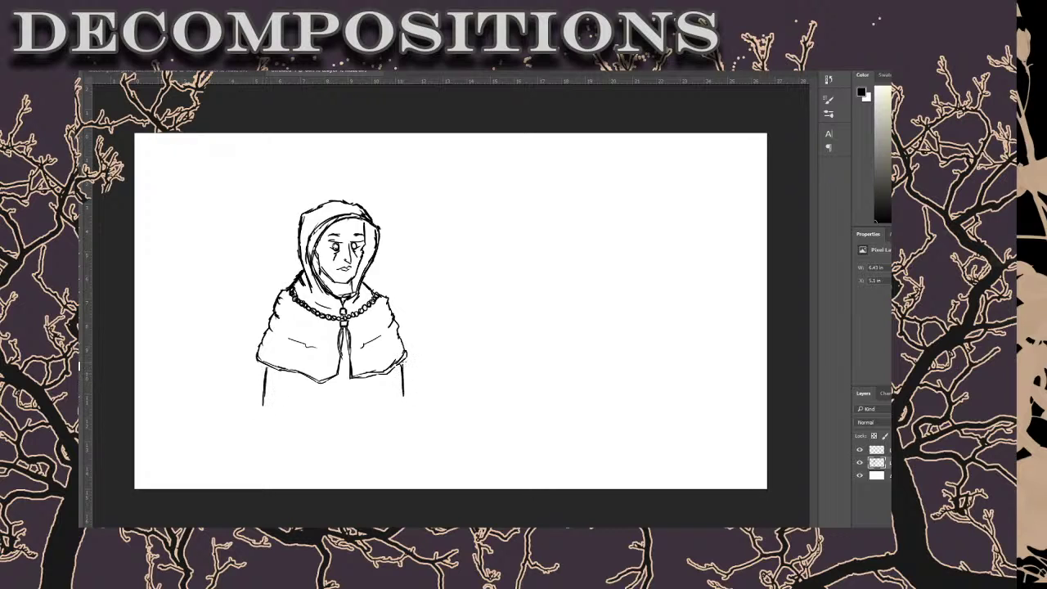
{"action": "mouse_move", "coordinate": [263, 407]}
{"action": "left_mouse_down"}
{"action": "mouse_move", "coordinate": [304, 408]}
{"action": "mouse_move", "coordinate": [300, 421]}
{"action": "mouse_move", "coordinate": [294, 373]}
{"action": "left_mouse_up"}
{"action": "mouse_move", "coordinate": [378, 373]}
{"action": "left_mouse_down"}
{"action": "mouse_move", "coordinate": [393, 416]}
{"action": "mouse_move", "coordinate": [406, 402]}
{"action": "mouse_move", "coordinate": [405, 368]}
{"action": "left_mouse_up"}
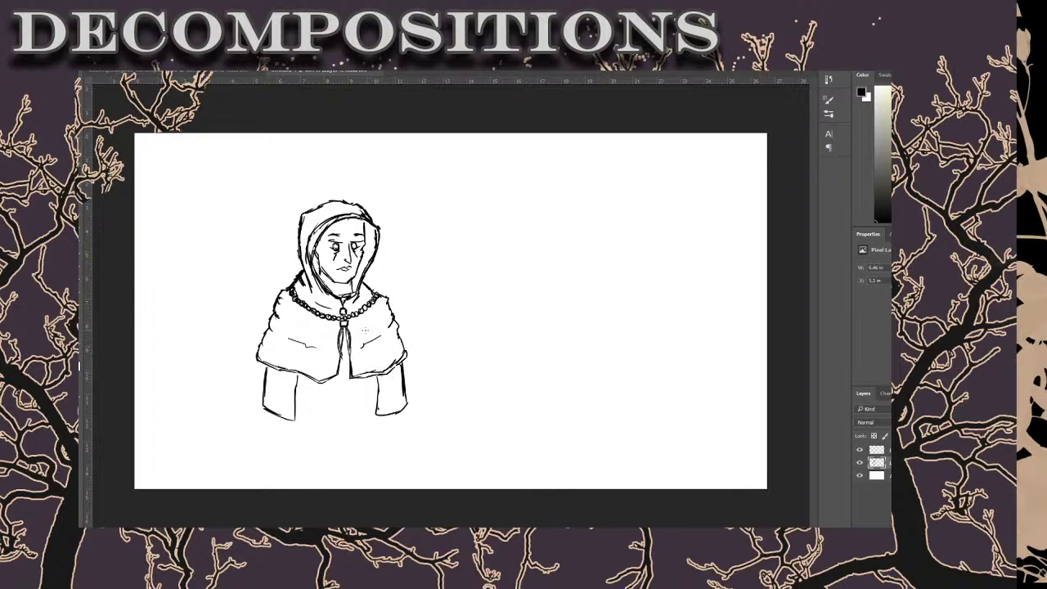
{"action": "left_click", "coordinate": [382, 400]}
{"action": "left_click_drag", "start_coordinate": [378, 387], "coordinate": [378, 407]}
{"action": "left_click_drag", "start_coordinate": [264, 403], "coordinate": [293, 414]}
{"action": "left_click_drag", "start_coordinate": [378, 412], "coordinate": [401, 395]}
Draw the body's sides below the sleeves and a wrist with a closed hand under each cuff.
{"action": "left_click_drag", "start_coordinate": [282, 419], "coordinate": [279, 482]}
{"action": "left_click_drag", "start_coordinate": [396, 431], "coordinate": [397, 486]}
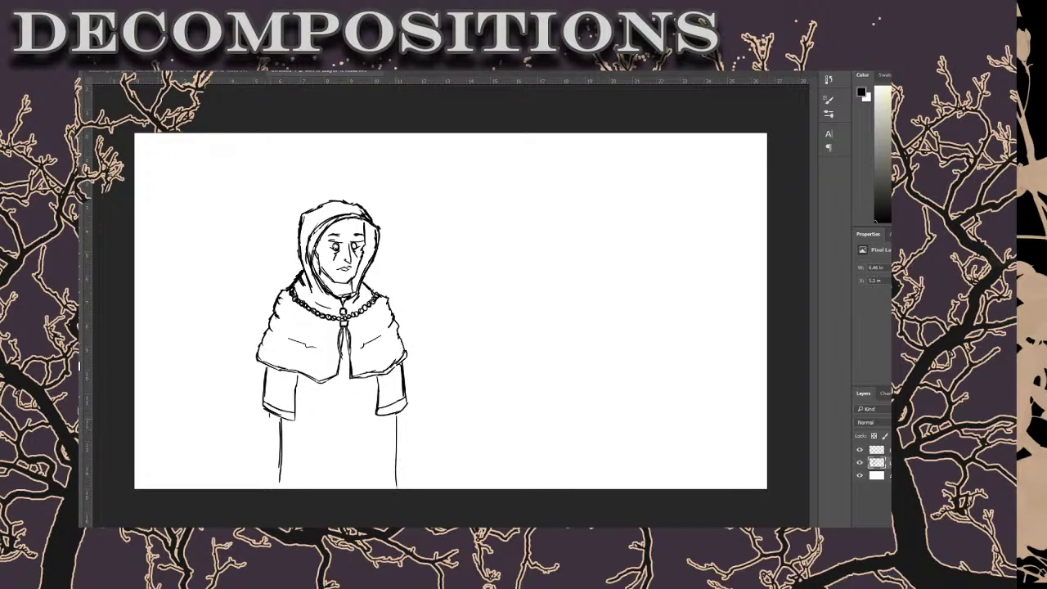
{"action": "mouse_move", "coordinate": [271, 414]}
{"action": "left_mouse_down"}
{"action": "mouse_move", "coordinate": [269, 445]}
{"action": "mouse_move", "coordinate": [286, 452]}
{"action": "mouse_move", "coordinate": [274, 429]}
{"action": "mouse_move", "coordinate": [288, 450]}
{"action": "mouse_move", "coordinate": [268, 446]}
{"action": "mouse_move", "coordinate": [270, 432]}
{"action": "left_mouse_up"}
{"action": "mouse_move", "coordinate": [266, 418]}
{"action": "left_mouse_down"}
{"action": "mouse_move", "coordinate": [291, 411]}
{"action": "mouse_move", "coordinate": [270, 451]}
{"action": "mouse_move", "coordinate": [284, 437]}
{"action": "mouse_move", "coordinate": [290, 451]}
{"action": "mouse_move", "coordinate": [273, 460]}
{"action": "mouse_move", "coordinate": [264, 432]}
{"action": "mouse_move", "coordinate": [273, 430]}
{"action": "left_mouse_up"}
{"action": "left_click_drag", "start_coordinate": [264, 428], "coordinate": [288, 435]}
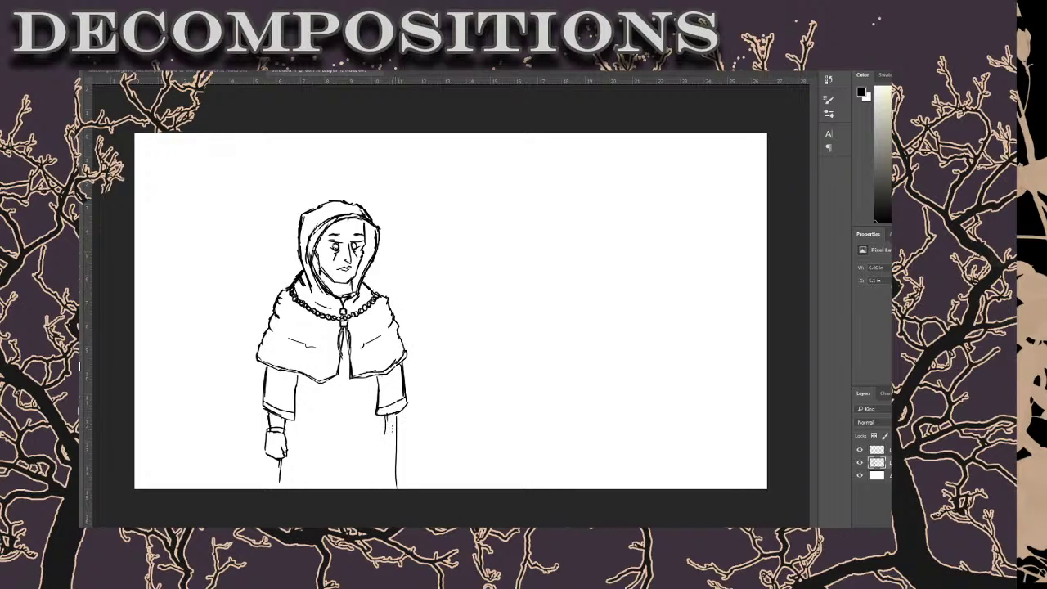
{"action": "left_click_drag", "start_coordinate": [384, 429], "coordinate": [404, 437]}
{"action": "mouse_move", "coordinate": [383, 436]}
{"action": "left_mouse_down"}
{"action": "mouse_move", "coordinate": [402, 430]}
{"action": "mouse_move", "coordinate": [384, 458]}
{"action": "mouse_move", "coordinate": [401, 460]}
{"action": "mouse_move", "coordinate": [407, 435]}
{"action": "left_mouse_up"}
{"action": "left_click_drag", "start_coordinate": [271, 434], "coordinate": [269, 416]}
{"action": "left_click_drag", "start_coordinate": [268, 424], "coordinate": [263, 433]}
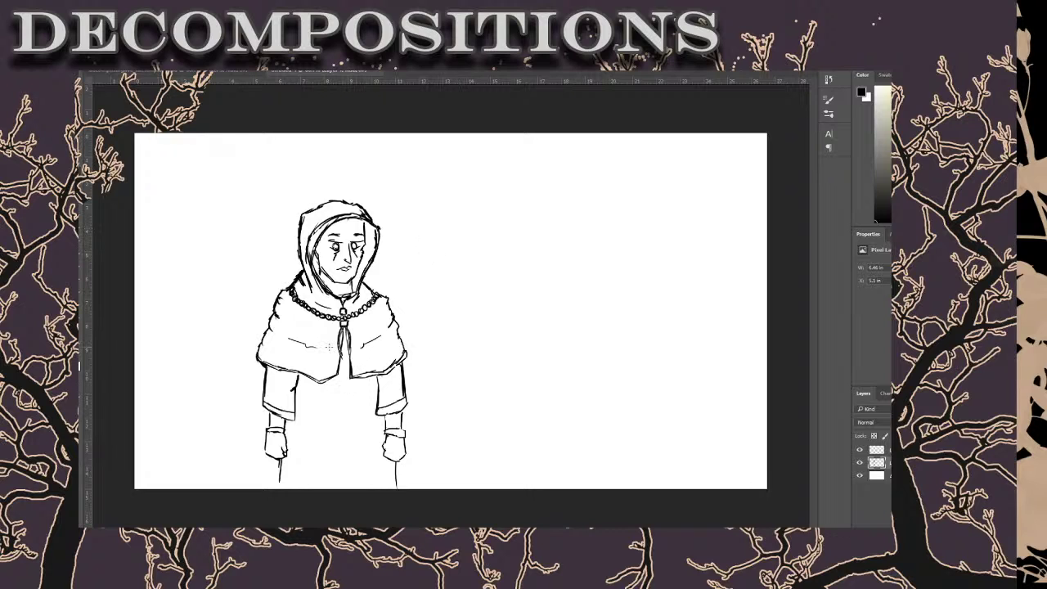
Erase the side lines below the hands and draw a curved tunic hem between the two sleeves.
{"action": "left_click_drag", "start_coordinate": [285, 479], "coordinate": [284, 464]}
{"action": "left_click_drag", "start_coordinate": [403, 489], "coordinate": [395, 467]}
{"action": "left_click_drag", "start_coordinate": [382, 412], "coordinate": [387, 428]}
{"action": "mouse_move", "coordinate": [301, 408]}
{"action": "left_mouse_down"}
{"action": "mouse_move", "coordinate": [332, 414]}
{"action": "mouse_move", "coordinate": [376, 398]}
{"action": "left_mouse_up"}
{"action": "mouse_move", "coordinate": [295, 404]}
{"action": "left_mouse_down"}
{"action": "mouse_move", "coordinate": [343, 412]}
{"action": "mouse_move", "coordinate": [378, 399]}
{"action": "left_mouse_up"}
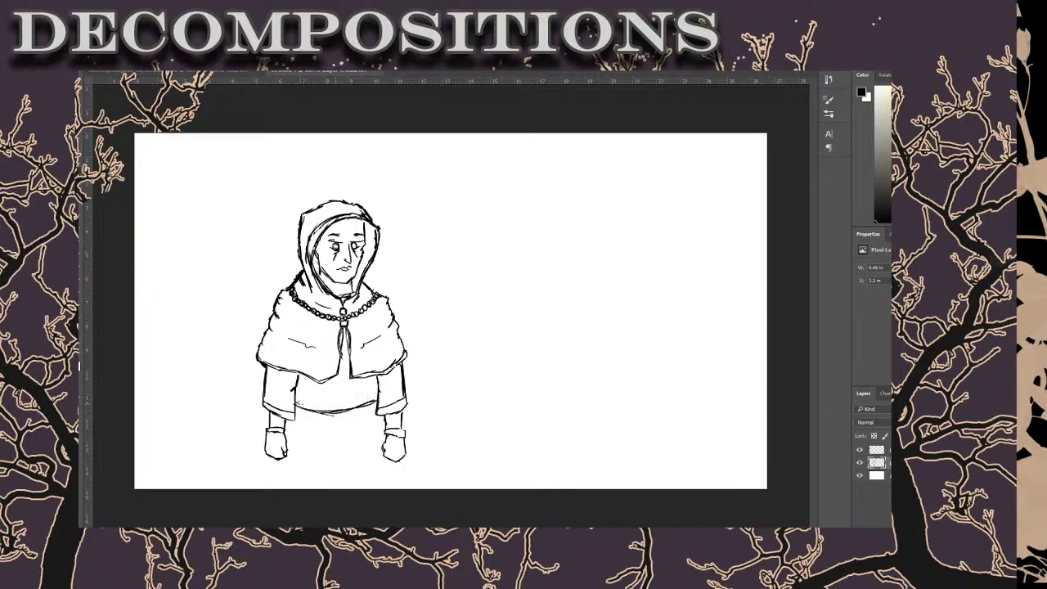
Finish the tunic with a doubled hem and a fold line, and draw the body's sides from the hands to the canvas edge.
{"action": "mouse_move", "coordinate": [297, 401]}
{"action": "left_mouse_down"}
{"action": "mouse_move", "coordinate": [340, 414]}
{"action": "mouse_move", "coordinate": [378, 398]}
{"action": "left_mouse_up"}
{"action": "mouse_move", "coordinate": [381, 419]}
{"action": "left_mouse_down"}
{"action": "mouse_move", "coordinate": [391, 407]}
{"action": "mouse_move", "coordinate": [388, 429]}
{"action": "mouse_move", "coordinate": [393, 418]}
{"action": "left_mouse_up"}
{"action": "left_click_drag", "start_coordinate": [321, 390], "coordinate": [373, 383]}
{"action": "left_click_drag", "start_coordinate": [281, 459], "coordinate": [278, 488]}
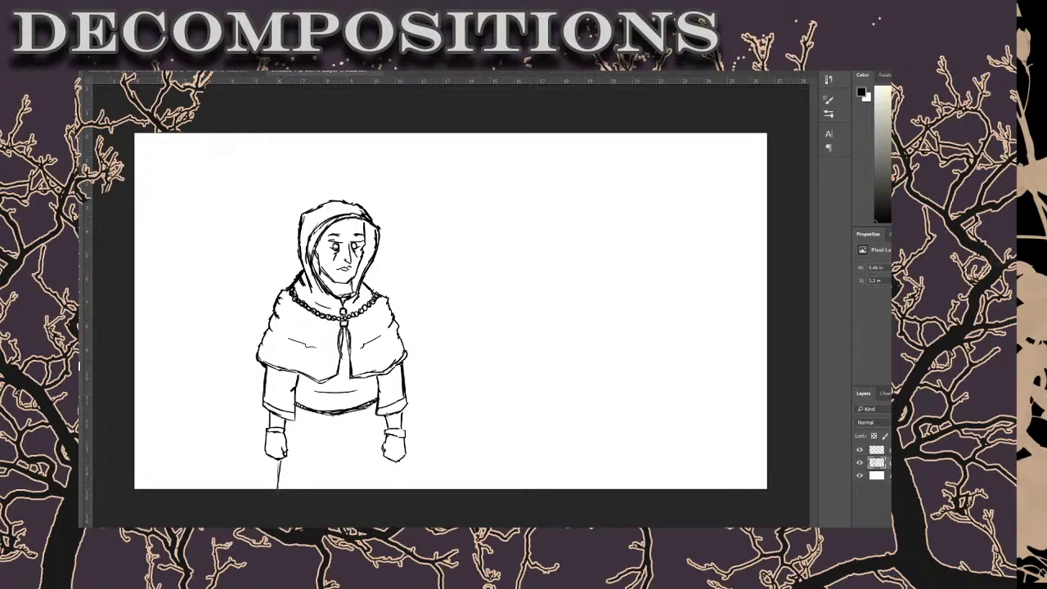
{"action": "left_click_drag", "start_coordinate": [394, 459], "coordinate": [396, 488]}
On the top layer, add extra fold lines to the cape and a band around each wrist.
{"action": "left_click", "coordinate": [876, 450]}
{"action": "left_click_drag", "start_coordinate": [400, 346], "coordinate": [401, 354]}
{"action": "left_click_drag", "start_coordinate": [279, 361], "coordinate": [262, 359]}
{"action": "left_click_drag", "start_coordinate": [401, 423], "coordinate": [404, 435]}
{"action": "mouse_move", "coordinate": [275, 418]}
{"action": "left_mouse_down"}
{"action": "mouse_move", "coordinate": [278, 435]}
{"action": "mouse_move", "coordinate": [283, 425]}
{"action": "left_mouse_up"}
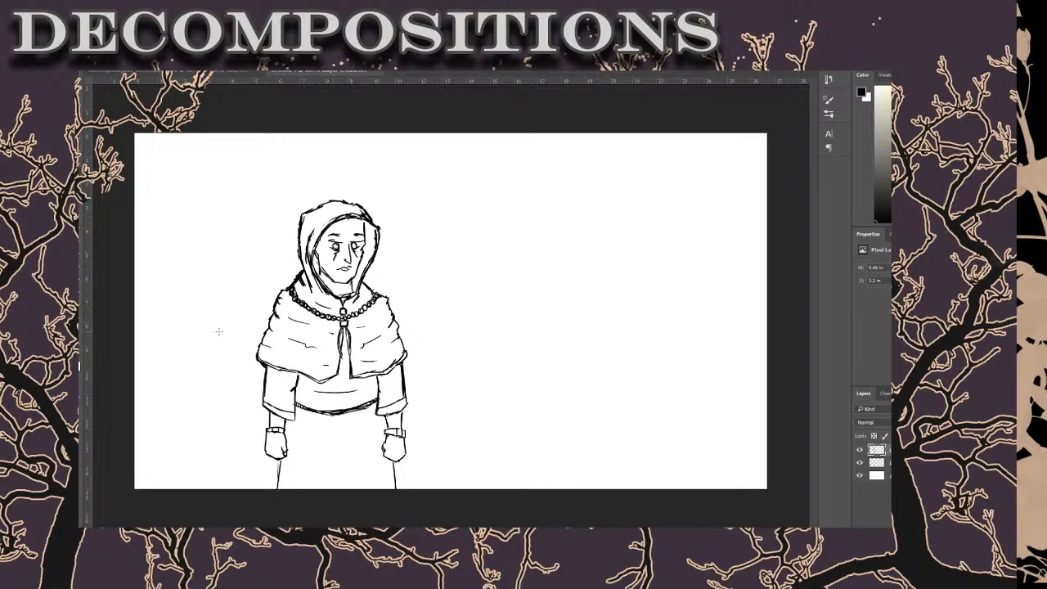
On the layer below the line art, paint teal along the edges of the cape's left half and the hood's outer edge.
{"action": "left_click", "coordinate": [326, 314]}
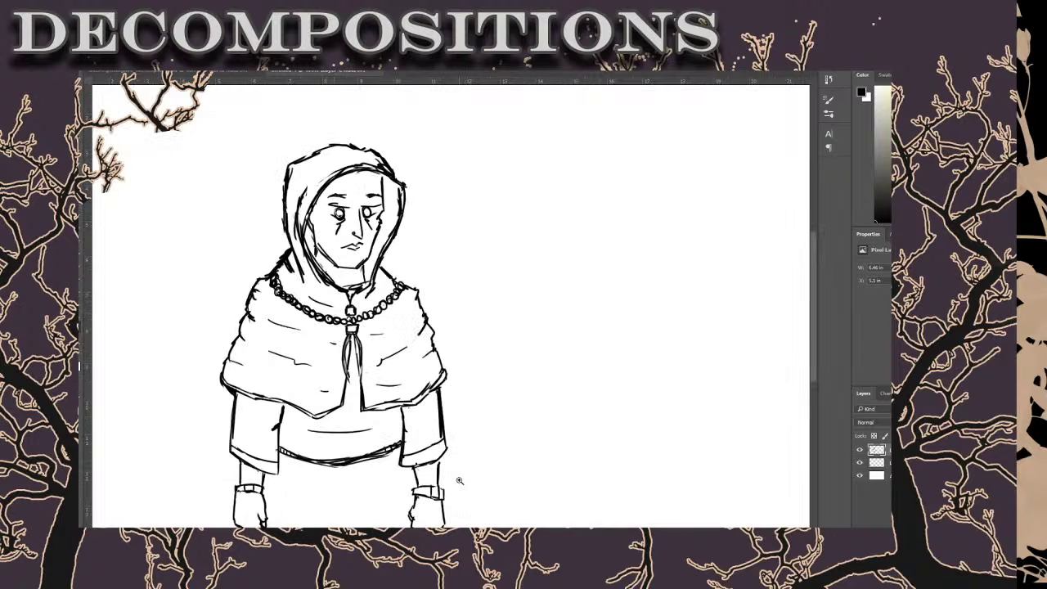
{"action": "left_click", "coordinate": [877, 462]}
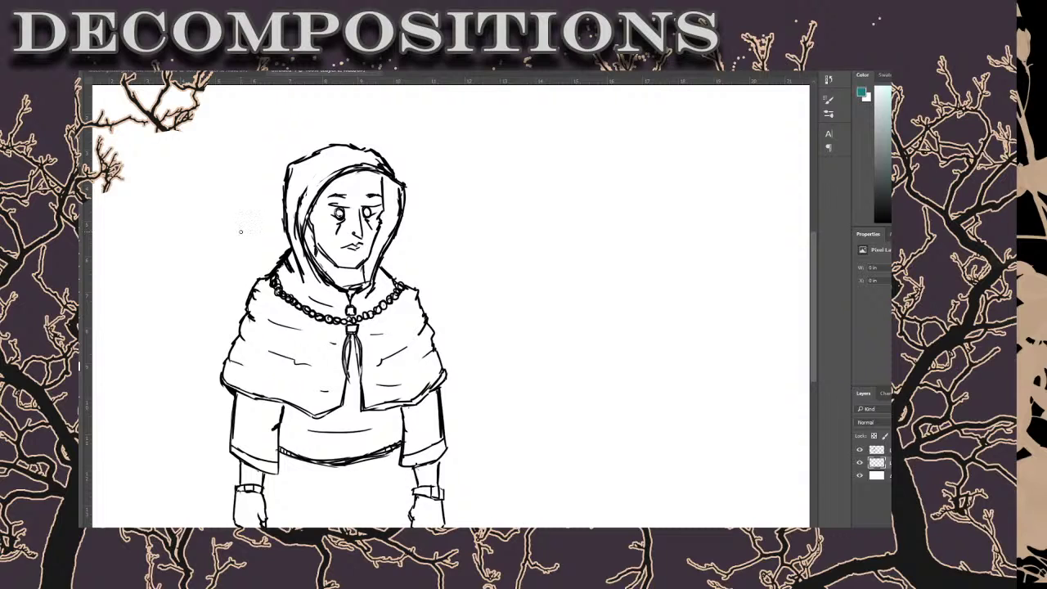
{"action": "mouse_move", "coordinate": [259, 370]}
{"action": "left_mouse_down"}
{"action": "mouse_move", "coordinate": [255, 331]}
{"action": "mouse_move", "coordinate": [243, 369]}
{"action": "mouse_move", "coordinate": [251, 333]}
{"action": "mouse_move", "coordinate": [252, 350]}
{"action": "mouse_move", "coordinate": [238, 347]}
{"action": "mouse_move", "coordinate": [234, 381]}
{"action": "mouse_move", "coordinate": [224, 382]}
{"action": "mouse_move", "coordinate": [313, 413]}
{"action": "mouse_move", "coordinate": [333, 407]}
{"action": "mouse_move", "coordinate": [344, 324]}
{"action": "left_mouse_up"}
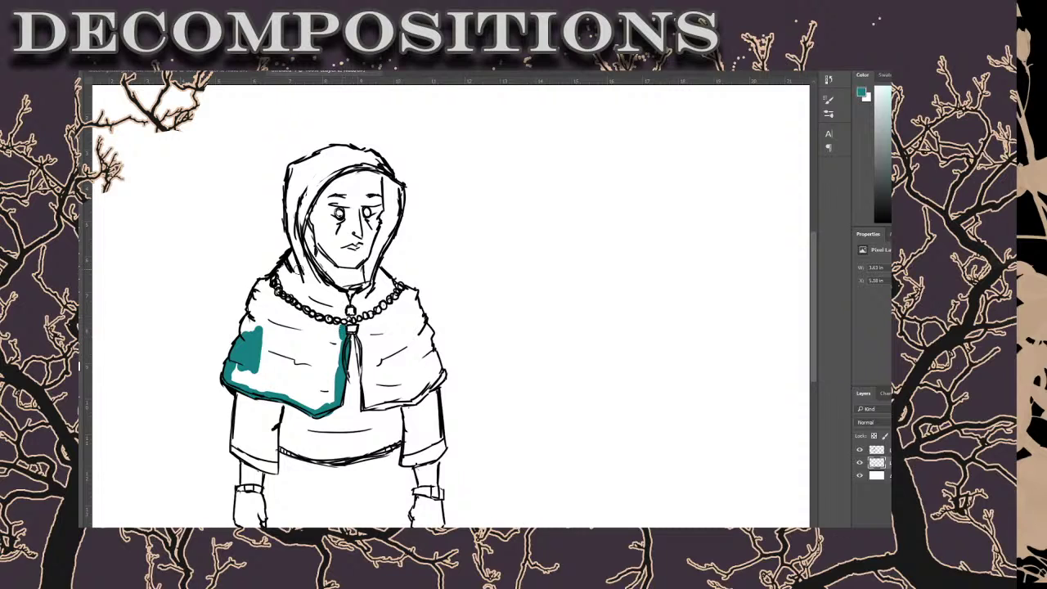
{"action": "mouse_move", "coordinate": [244, 326]}
{"action": "left_mouse_down"}
{"action": "mouse_move", "coordinate": [262, 280]}
{"action": "mouse_move", "coordinate": [299, 254]}
{"action": "mouse_move", "coordinate": [293, 265]}
{"action": "mouse_move", "coordinate": [297, 174]}
{"action": "mouse_move", "coordinate": [287, 219]}
{"action": "mouse_move", "coordinate": [298, 166]}
{"action": "mouse_move", "coordinate": [290, 194]}
{"action": "mouse_move", "coordinate": [291, 170]}
{"action": "mouse_move", "coordinate": [339, 148]}
{"action": "mouse_move", "coordinate": [387, 171]}
{"action": "left_mouse_up"}
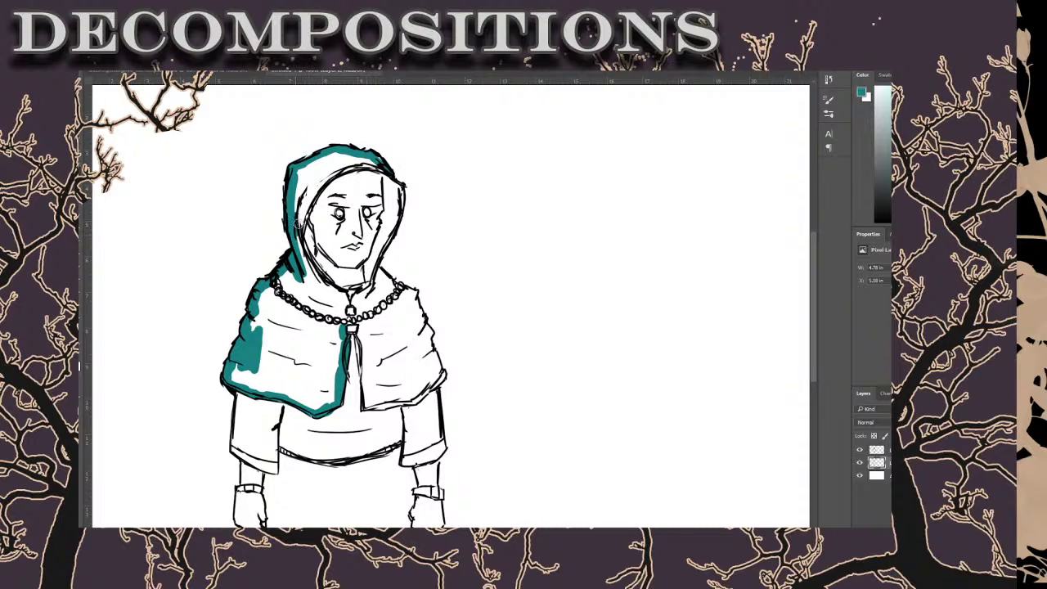
Fill the whole hood with teal, including its inner edges on both sides of the face.
{"action": "mouse_move", "coordinate": [300, 229]}
{"action": "left_mouse_down"}
{"action": "mouse_move", "coordinate": [315, 193]}
{"action": "mouse_move", "coordinate": [302, 235]}
{"action": "mouse_move", "coordinate": [315, 194]}
{"action": "mouse_move", "coordinate": [303, 229]}
{"action": "mouse_move", "coordinate": [352, 160]}
{"action": "mouse_move", "coordinate": [345, 167]}
{"action": "mouse_move", "coordinate": [385, 169]}
{"action": "mouse_move", "coordinate": [348, 168]}
{"action": "mouse_move", "coordinate": [376, 159]}
{"action": "mouse_move", "coordinate": [369, 165]}
{"action": "mouse_move", "coordinate": [382, 170]}
{"action": "mouse_move", "coordinate": [369, 167]}
{"action": "mouse_move", "coordinate": [375, 157]}
{"action": "mouse_move", "coordinate": [402, 169]}
{"action": "left_mouse_up"}
{"action": "mouse_move", "coordinate": [317, 284]}
{"action": "left_mouse_down"}
{"action": "mouse_move", "coordinate": [303, 249]}
{"action": "mouse_move", "coordinate": [331, 291]}
{"action": "left_mouse_up"}
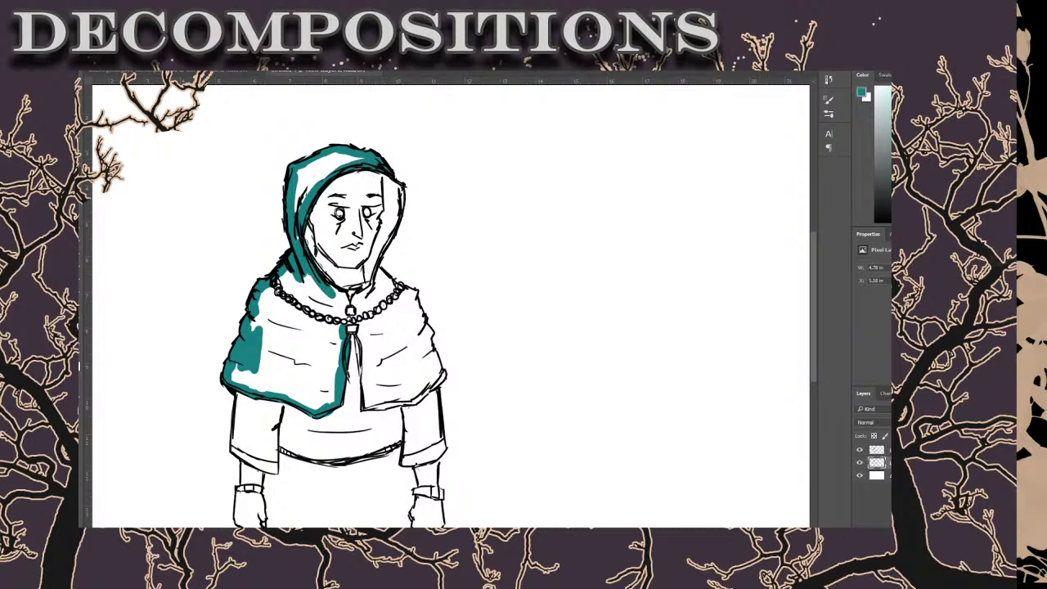
{"action": "mouse_move", "coordinate": [309, 178]}
{"action": "left_mouse_down"}
{"action": "mouse_move", "coordinate": [299, 227]}
{"action": "mouse_move", "coordinate": [296, 189]}
{"action": "mouse_move", "coordinate": [328, 163]}
{"action": "mouse_move", "coordinate": [330, 172]}
{"action": "mouse_move", "coordinate": [348, 155]}
{"action": "mouse_move", "coordinate": [398, 158]}
{"action": "left_mouse_up"}
{"action": "left_click_drag", "start_coordinate": [368, 283], "coordinate": [367, 265]}
{"action": "mouse_move", "coordinate": [311, 237]}
{"action": "left_mouse_down"}
{"action": "mouse_move", "coordinate": [311, 250]}
{"action": "mouse_move", "coordinate": [307, 226]}
{"action": "mouse_move", "coordinate": [315, 243]}
{"action": "left_mouse_up"}
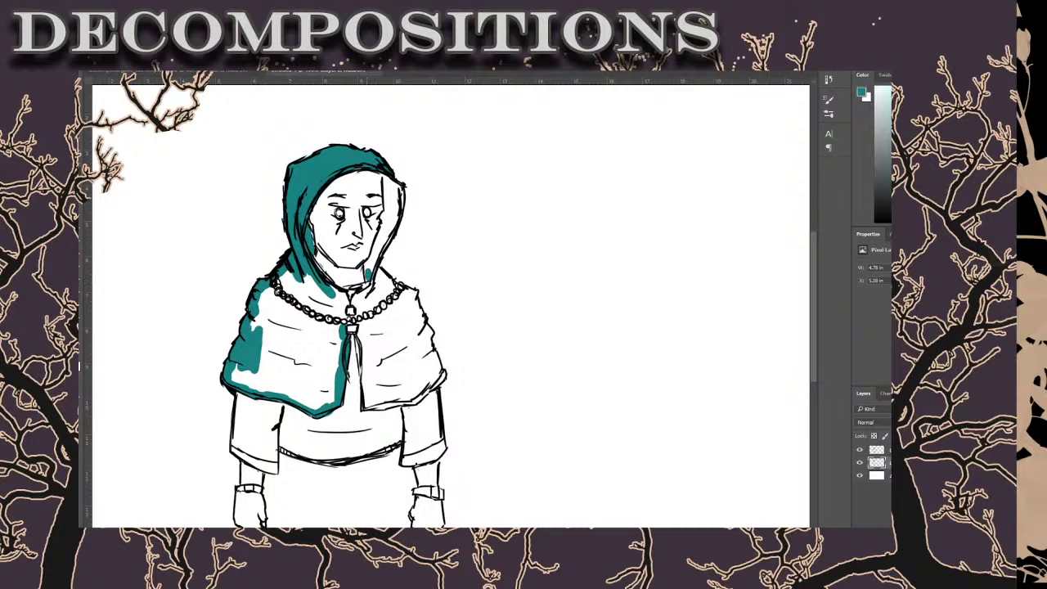
{"action": "mouse_move", "coordinate": [370, 276]}
{"action": "left_mouse_down"}
{"action": "mouse_move", "coordinate": [381, 235]}
{"action": "mouse_move", "coordinate": [372, 259]}
{"action": "left_mouse_up"}
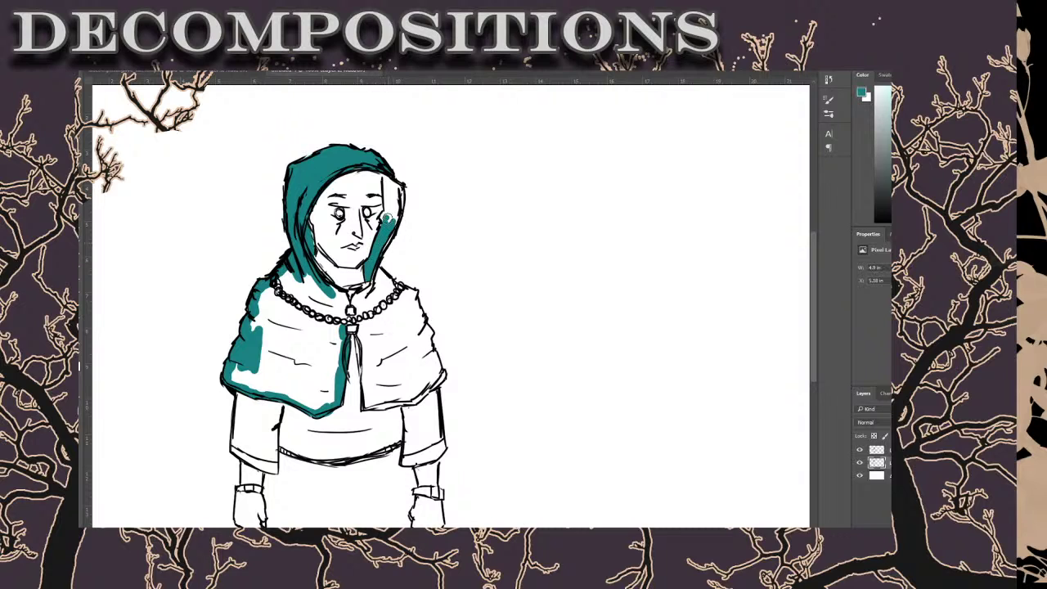
{"action": "mouse_move", "coordinate": [388, 219]}
{"action": "left_mouse_down"}
{"action": "mouse_move", "coordinate": [397, 195]}
{"action": "mouse_move", "coordinate": [372, 275]}
{"action": "mouse_move", "coordinate": [381, 248]}
{"action": "left_mouse_up"}
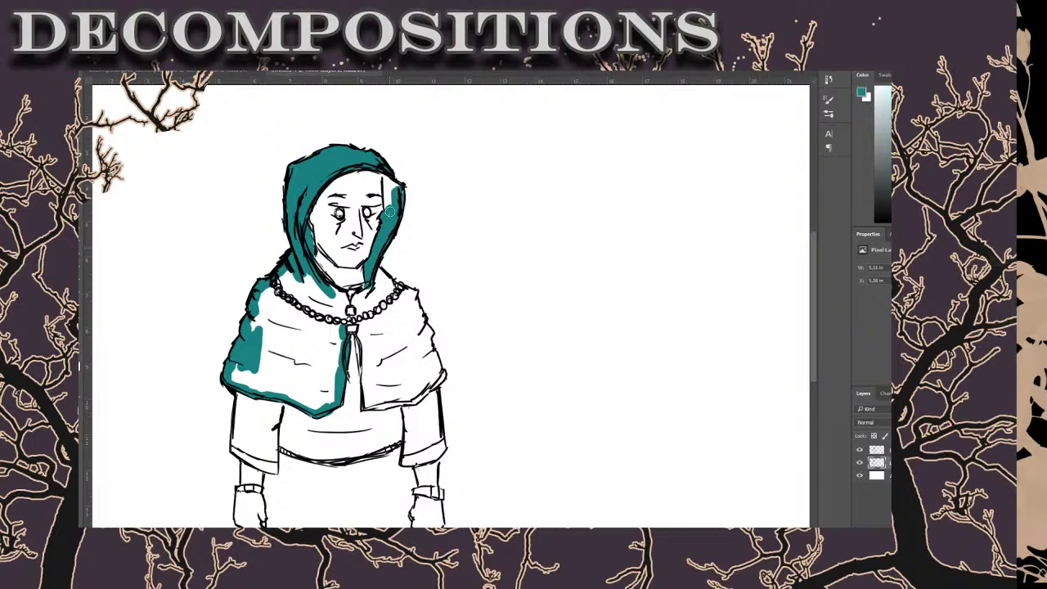
{"action": "mouse_move", "coordinate": [391, 211]}
{"action": "left_mouse_down"}
{"action": "mouse_move", "coordinate": [387, 180]}
{"action": "mouse_move", "coordinate": [401, 203]}
{"action": "mouse_move", "coordinate": [404, 181]}
{"action": "left_mouse_up"}
Paint teal around the collar and the cape's right half, then fill the interiors of both cape halves with teal.
{"action": "mouse_move", "coordinate": [383, 283]}
{"action": "left_mouse_down"}
{"action": "mouse_move", "coordinate": [417, 291]}
{"action": "mouse_move", "coordinate": [429, 336]}
{"action": "left_mouse_up"}
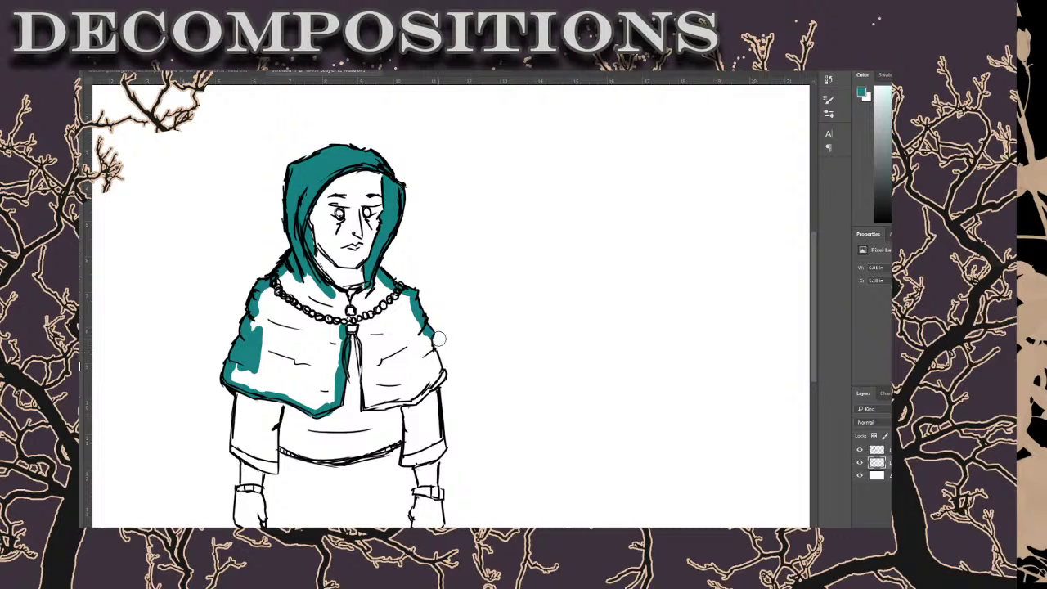
{"action": "mouse_move", "coordinate": [441, 333]}
{"action": "left_mouse_down"}
{"action": "mouse_move", "coordinate": [443, 375]}
{"action": "mouse_move", "coordinate": [422, 390]}
{"action": "mouse_move", "coordinate": [366, 404]}
{"action": "mouse_move", "coordinate": [413, 400]}
{"action": "mouse_move", "coordinate": [434, 371]}
{"action": "left_mouse_up"}
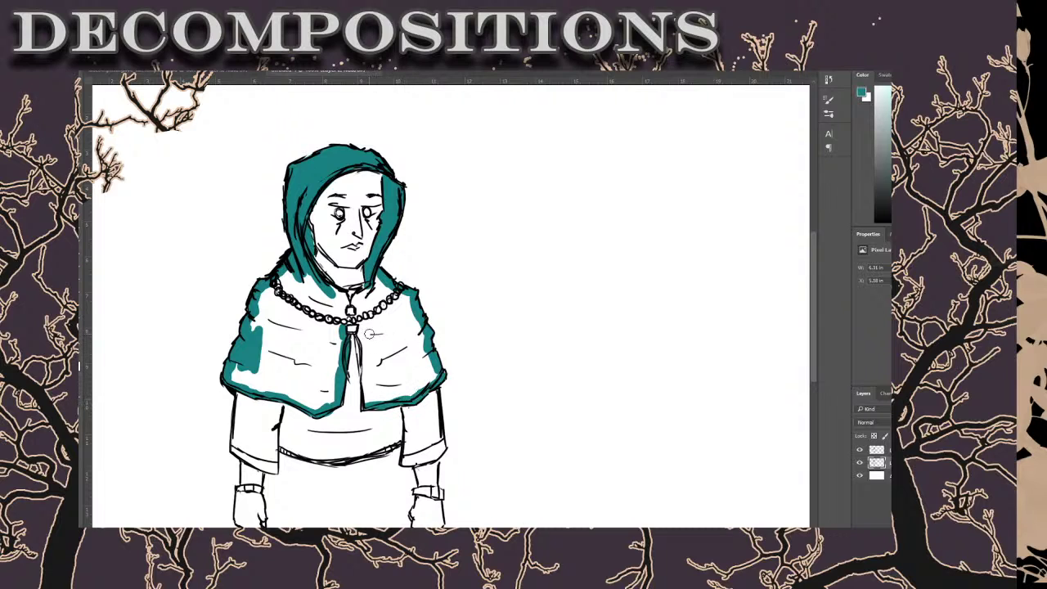
{"action": "mouse_move", "coordinate": [342, 304]}
{"action": "left_mouse_down"}
{"action": "mouse_move", "coordinate": [332, 291]}
{"action": "mouse_move", "coordinate": [346, 300]}
{"action": "left_mouse_up"}
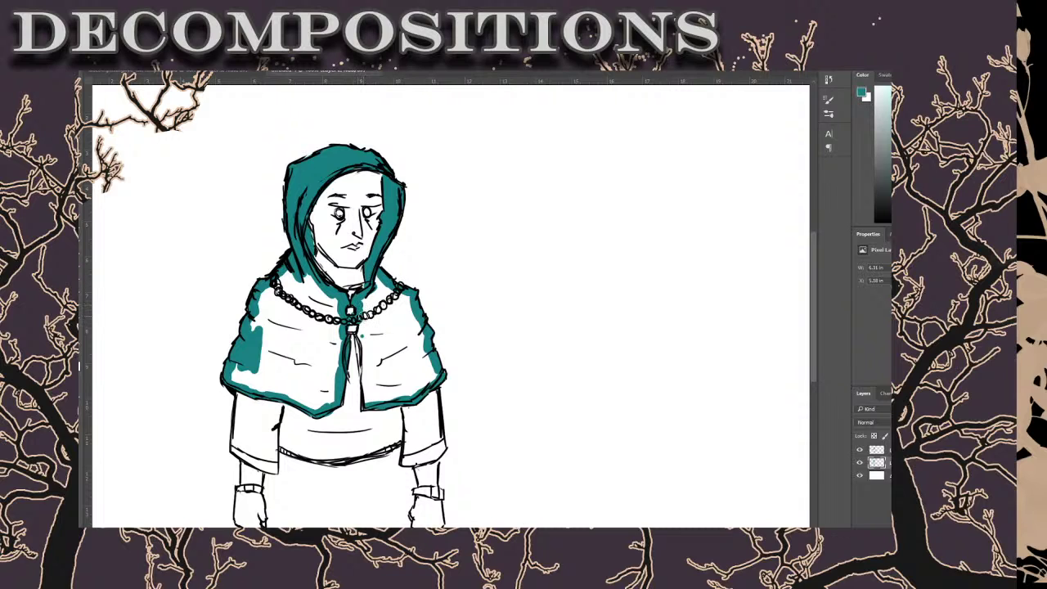
{"action": "left_click_drag", "start_coordinate": [360, 321], "coordinate": [374, 398]}
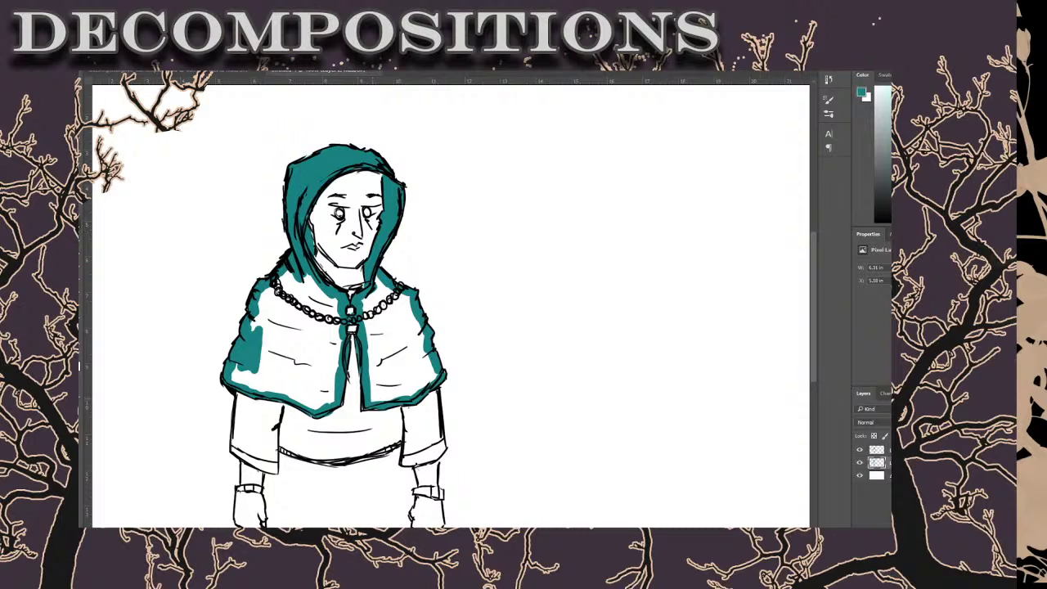
{"action": "left_click", "coordinate": [305, 353]}
{"action": "left_click", "coordinate": [407, 360]}
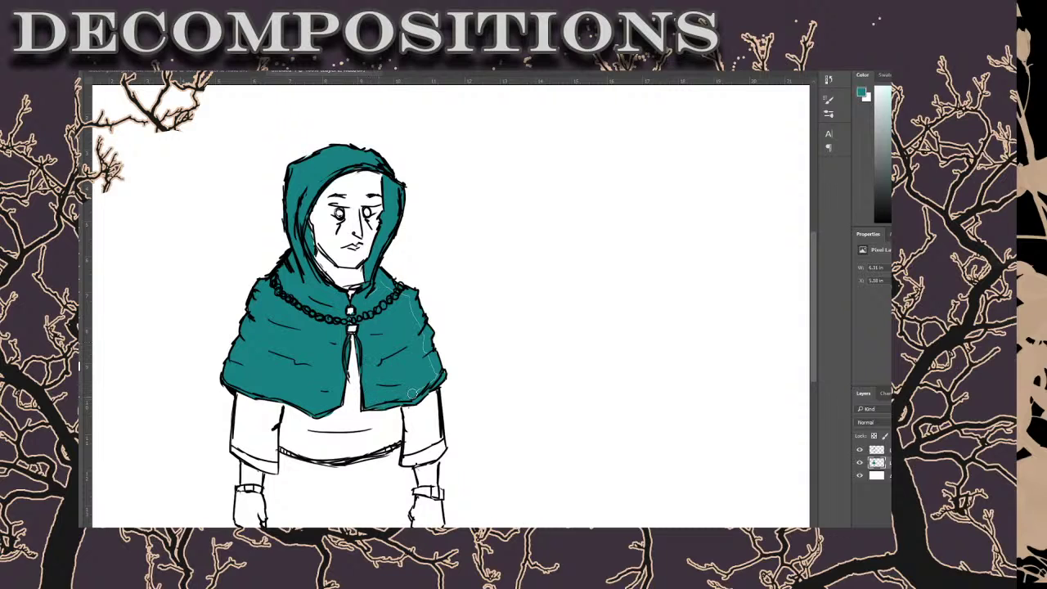
Shade the cape folds and the inside of the hood on both sides of the face with darker teal.
{"action": "mouse_move", "coordinate": [432, 364]}
{"action": "left_mouse_down"}
{"action": "mouse_move", "coordinate": [401, 293]}
{"action": "mouse_move", "coordinate": [383, 277]}
{"action": "mouse_move", "coordinate": [372, 294]}
{"action": "left_mouse_up"}
{"action": "left_click_drag", "start_coordinate": [266, 354], "coordinate": [339, 376]}
{"action": "left_click_drag", "start_coordinate": [270, 320], "coordinate": [321, 331]}
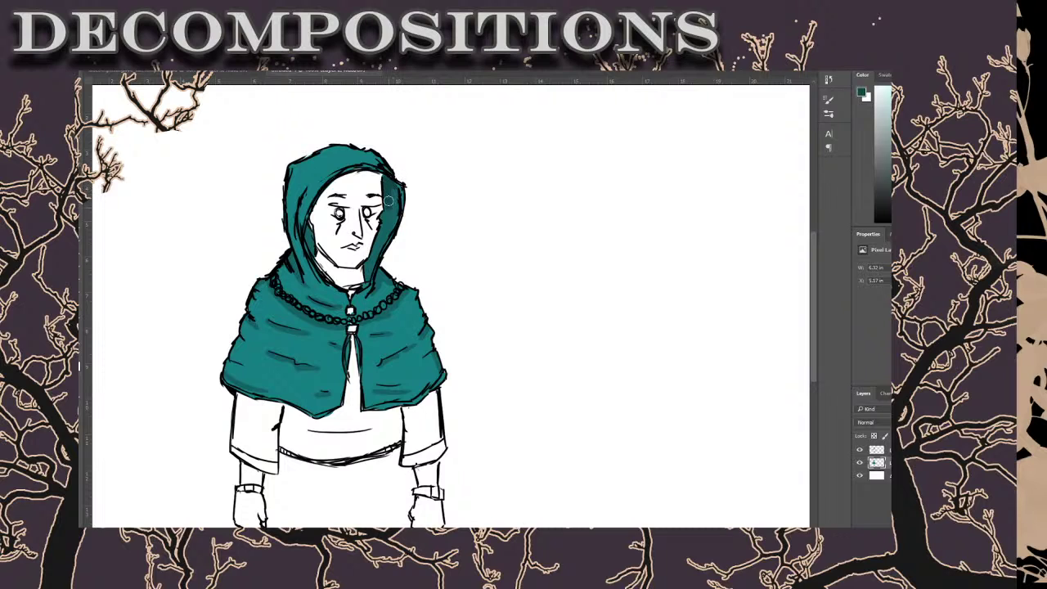
{"action": "mouse_move", "coordinate": [395, 198]}
{"action": "left_mouse_down"}
{"action": "mouse_move", "coordinate": [384, 236]}
{"action": "mouse_move", "coordinate": [391, 209]}
{"action": "mouse_move", "coordinate": [367, 278]}
{"action": "mouse_move", "coordinate": [392, 214]}
{"action": "left_mouse_up"}
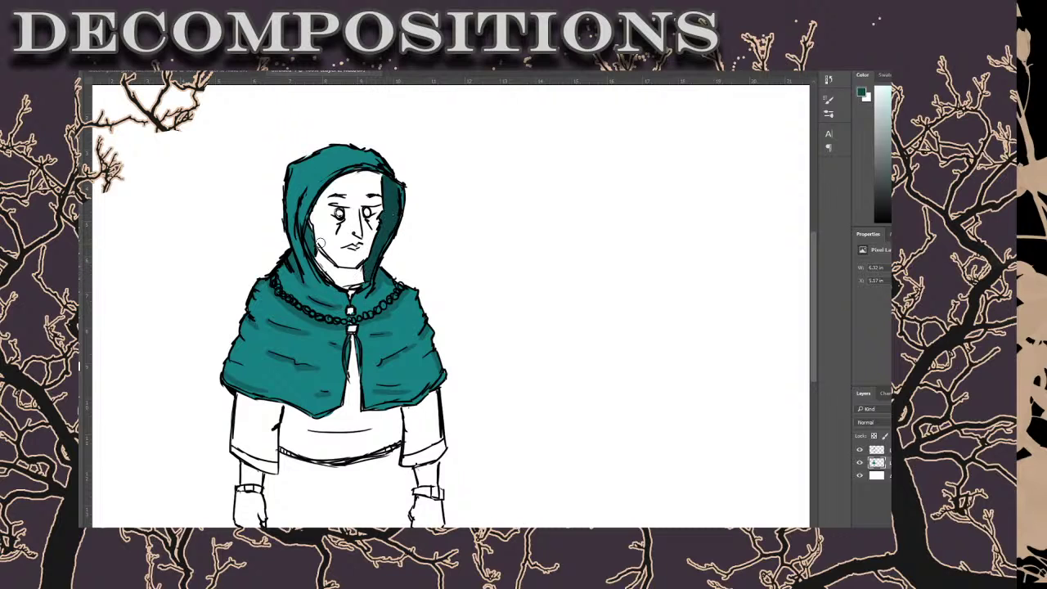
{"action": "left_click_drag", "start_coordinate": [310, 242], "coordinate": [313, 236]}
Choose a slightly lighter shadow teal and add more shading to the cape's folds and front edge.
{"action": "left_click_drag", "start_coordinate": [881, 107], "coordinate": [885, 100]}
{"action": "mouse_move", "coordinate": [299, 362]}
{"action": "left_mouse_down"}
{"action": "mouse_move", "coordinate": [295, 329]}
{"action": "mouse_move", "coordinate": [315, 362]}
{"action": "left_mouse_up"}
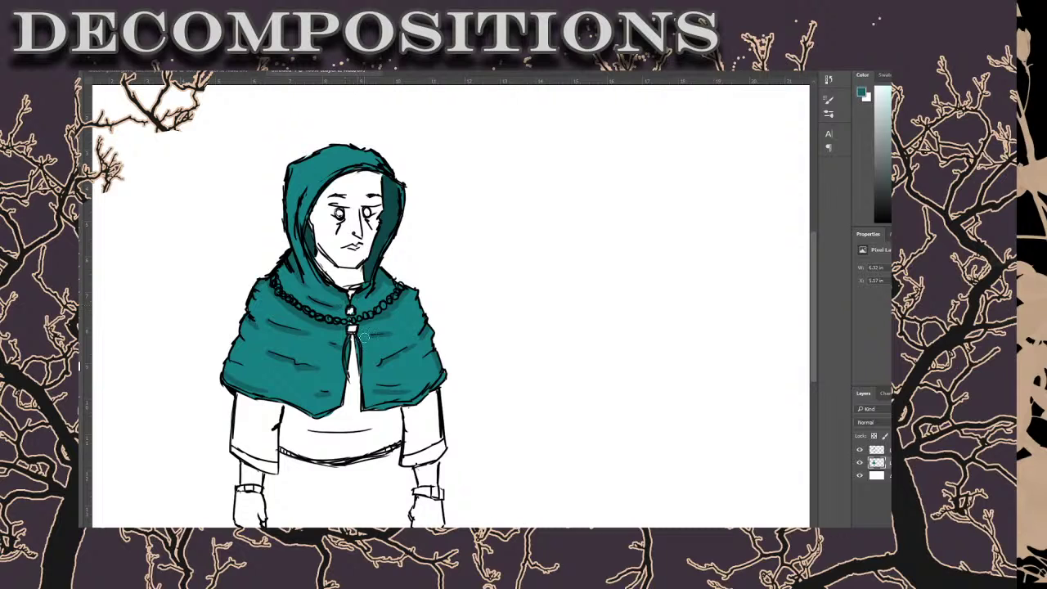
{"action": "mouse_move", "coordinate": [317, 408]}
{"action": "left_mouse_down"}
{"action": "mouse_move", "coordinate": [342, 385]}
{"action": "mouse_move", "coordinate": [342, 362]}
{"action": "left_mouse_up"}
Paint both sleeves and the tunic olive green, including the strip visible through the cape's front opening.
{"action": "mouse_move", "coordinate": [243, 402]}
{"action": "left_mouse_down"}
{"action": "mouse_move", "coordinate": [236, 451]}
{"action": "mouse_move", "coordinate": [280, 473]}
{"action": "mouse_move", "coordinate": [257, 461]}
{"action": "mouse_move", "coordinate": [240, 398]}
{"action": "mouse_move", "coordinate": [280, 409]}
{"action": "mouse_move", "coordinate": [270, 427]}
{"action": "mouse_move", "coordinate": [268, 411]}
{"action": "mouse_move", "coordinate": [263, 436]}
{"action": "mouse_move", "coordinate": [252, 409]}
{"action": "mouse_move", "coordinate": [260, 423]}
{"action": "mouse_move", "coordinate": [245, 450]}
{"action": "mouse_move", "coordinate": [260, 459]}
{"action": "mouse_move", "coordinate": [275, 441]}
{"action": "mouse_move", "coordinate": [276, 425]}
{"action": "mouse_move", "coordinate": [263, 448]}
{"action": "mouse_move", "coordinate": [265, 424]}
{"action": "left_mouse_up"}
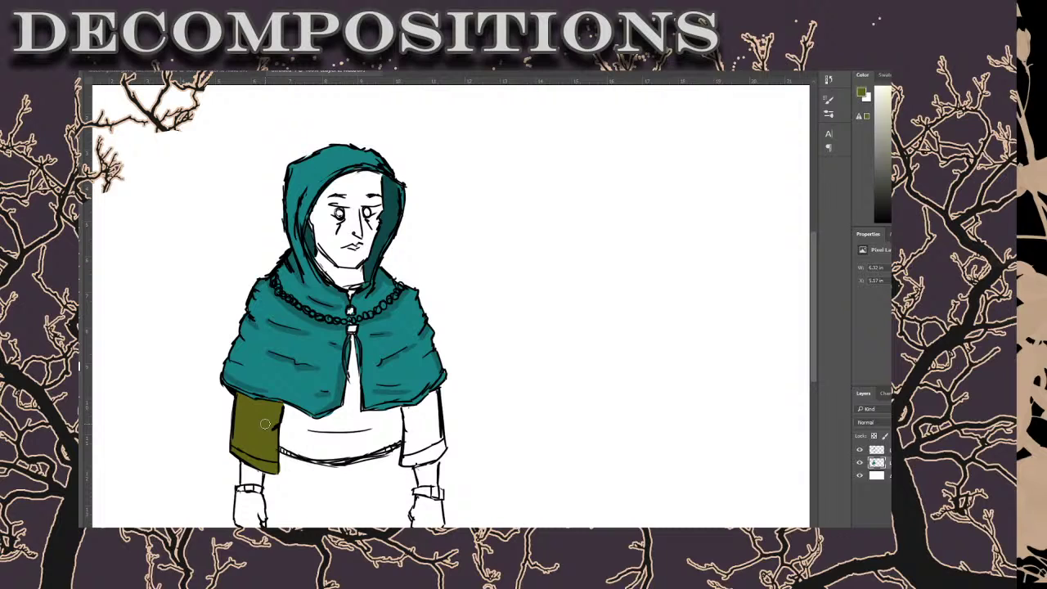
{"action": "mouse_move", "coordinate": [403, 407]}
{"action": "left_mouse_down"}
{"action": "mouse_move", "coordinate": [431, 397]}
{"action": "mouse_move", "coordinate": [436, 428]}
{"action": "mouse_move", "coordinate": [435, 394]}
{"action": "mouse_move", "coordinate": [441, 443]}
{"action": "mouse_move", "coordinate": [407, 417]}
{"action": "mouse_move", "coordinate": [430, 458]}
{"action": "mouse_move", "coordinate": [420, 460]}
{"action": "mouse_move", "coordinate": [441, 448]}
{"action": "mouse_move", "coordinate": [432, 401]}
{"action": "mouse_move", "coordinate": [409, 421]}
{"action": "mouse_move", "coordinate": [419, 417]}
{"action": "mouse_move", "coordinate": [420, 451]}
{"action": "mouse_move", "coordinate": [435, 441]}
{"action": "mouse_move", "coordinate": [419, 462]}
{"action": "left_mouse_up"}
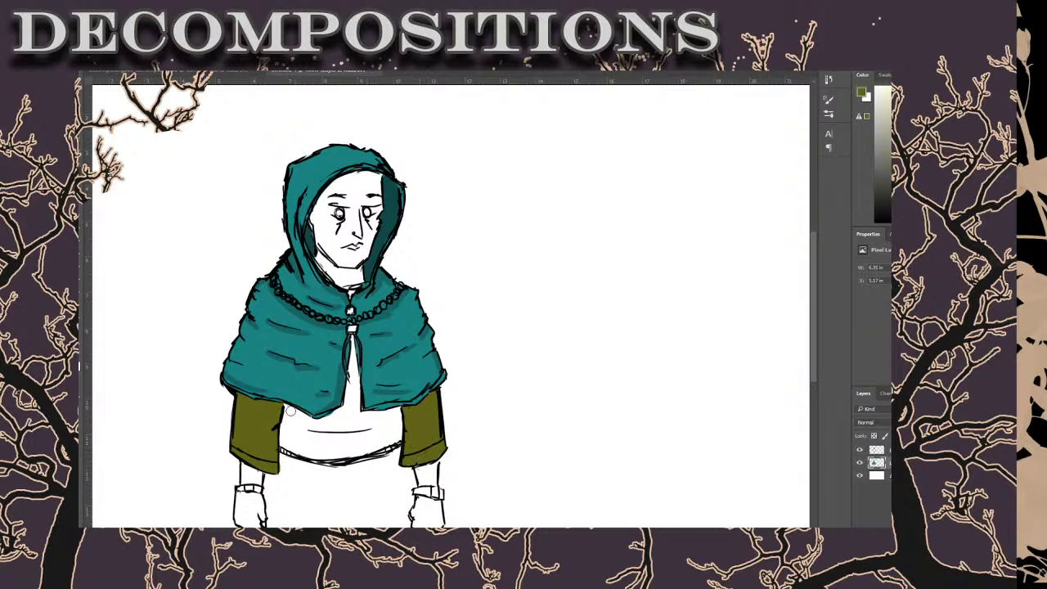
{"action": "mouse_move", "coordinate": [291, 412]}
{"action": "left_mouse_down"}
{"action": "mouse_move", "coordinate": [316, 424]}
{"action": "mouse_move", "coordinate": [297, 411]}
{"action": "mouse_move", "coordinate": [281, 439]}
{"action": "mouse_move", "coordinate": [300, 447]}
{"action": "mouse_move", "coordinate": [284, 430]}
{"action": "mouse_move", "coordinate": [295, 429]}
{"action": "mouse_move", "coordinate": [322, 442]}
{"action": "mouse_move", "coordinate": [288, 422]}
{"action": "mouse_move", "coordinate": [331, 432]}
{"action": "left_mouse_up"}
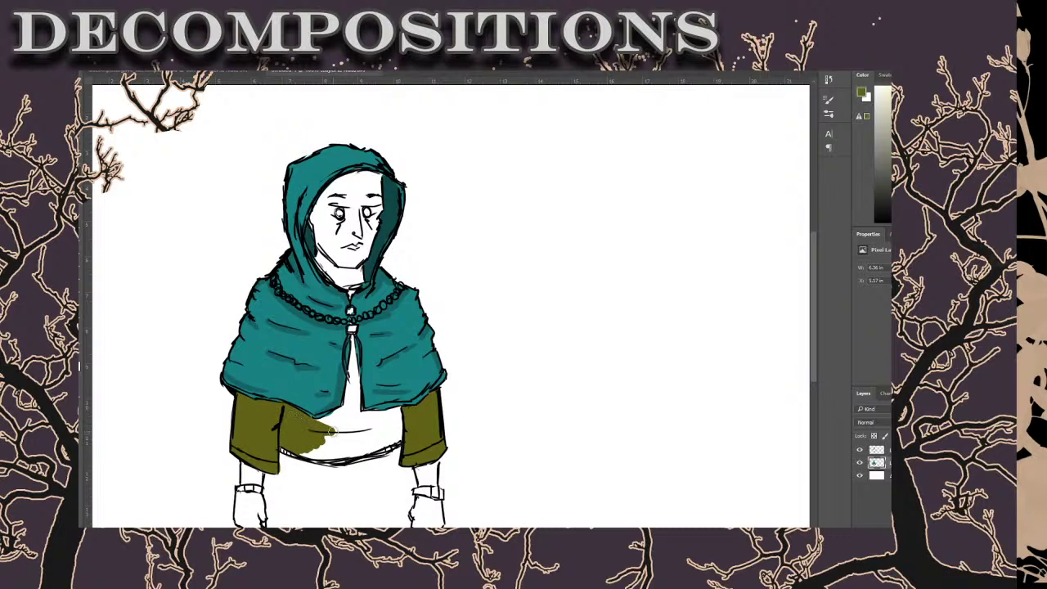
{"action": "mouse_move", "coordinate": [353, 338]}
{"action": "left_mouse_down"}
{"action": "mouse_move", "coordinate": [359, 396]}
{"action": "mouse_move", "coordinate": [353, 358]}
{"action": "mouse_move", "coordinate": [353, 403]}
{"action": "mouse_move", "coordinate": [353, 360]}
{"action": "mouse_move", "coordinate": [350, 391]}
{"action": "mouse_move", "coordinate": [319, 423]}
{"action": "mouse_move", "coordinate": [346, 410]}
{"action": "mouse_move", "coordinate": [314, 420]}
{"action": "mouse_move", "coordinate": [373, 413]}
{"action": "mouse_move", "coordinate": [352, 389]}
{"action": "mouse_move", "coordinate": [358, 436]}
{"action": "mouse_move", "coordinate": [375, 414]}
{"action": "left_mouse_up"}
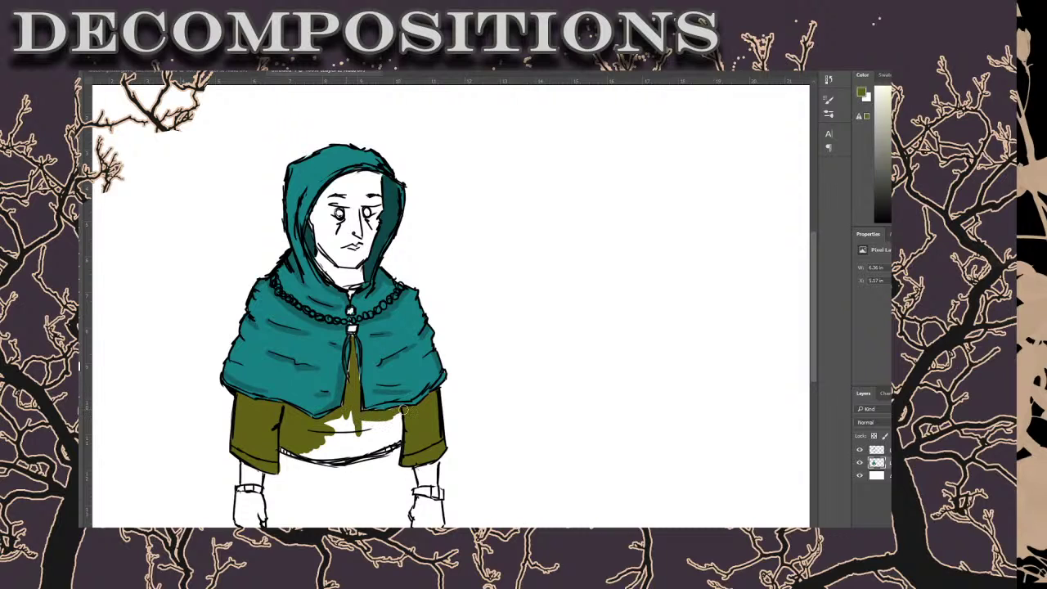
{"action": "mouse_move", "coordinate": [321, 454]}
{"action": "left_mouse_down"}
{"action": "mouse_move", "coordinate": [408, 433]}
{"action": "mouse_move", "coordinate": [401, 416]}
{"action": "mouse_move", "coordinate": [328, 455]}
{"action": "mouse_move", "coordinate": [316, 434]}
{"action": "mouse_move", "coordinate": [347, 451]}
{"action": "mouse_move", "coordinate": [349, 442]}
{"action": "mouse_move", "coordinate": [328, 426]}
{"action": "mouse_move", "coordinate": [358, 451]}
{"action": "mouse_move", "coordinate": [348, 416]}
{"action": "mouse_move", "coordinate": [360, 434]}
{"action": "mouse_move", "coordinate": [341, 418]}
{"action": "mouse_move", "coordinate": [356, 422]}
{"action": "mouse_move", "coordinate": [351, 410]}
{"action": "mouse_move", "coordinate": [376, 441]}
{"action": "mouse_move", "coordinate": [349, 456]}
{"action": "mouse_move", "coordinate": [391, 441]}
{"action": "mouse_move", "coordinate": [380, 414]}
{"action": "left_mouse_up"}
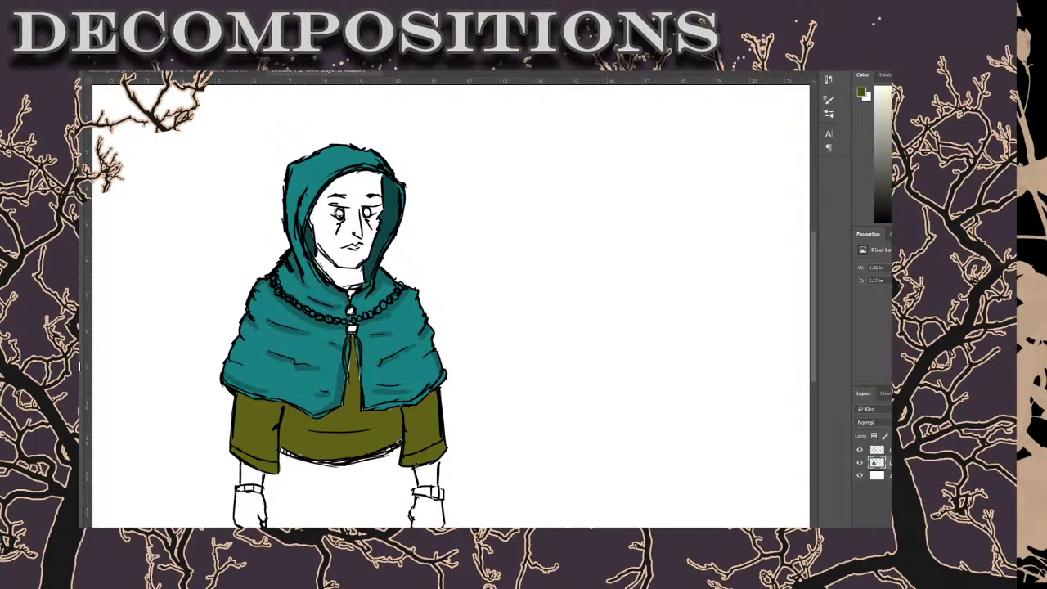
Shade the sleeve cuffs, the tunic's fold and hem, the area beneath the cape and the front opening with darker olive.
{"action": "mouse_move", "coordinate": [251, 452]}
{"action": "left_mouse_down"}
{"action": "mouse_move", "coordinate": [235, 451]}
{"action": "mouse_move", "coordinate": [272, 466]}
{"action": "left_mouse_up"}
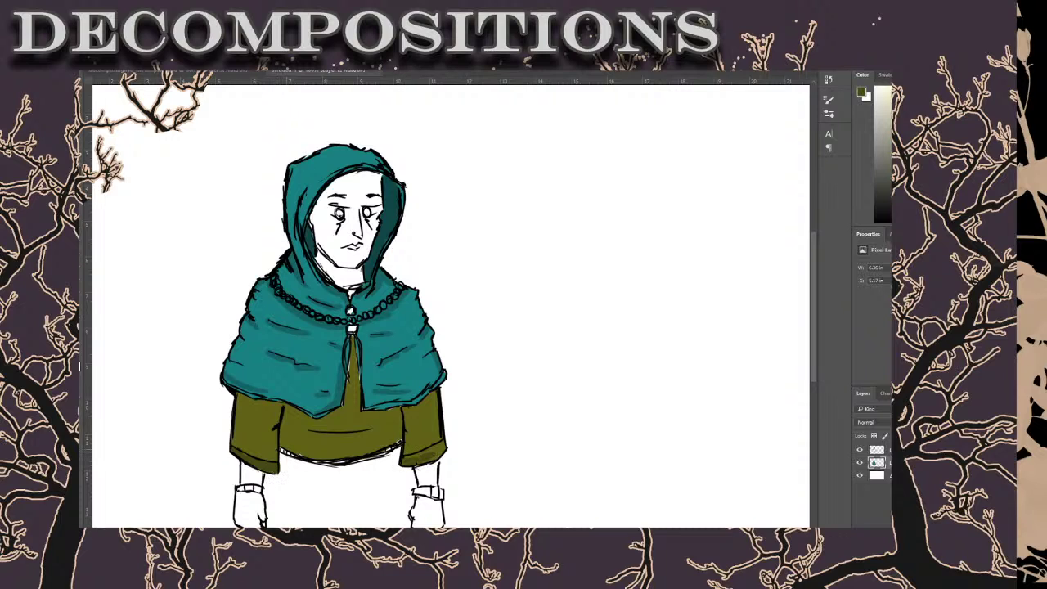
{"action": "mouse_move", "coordinate": [431, 446]}
{"action": "left_mouse_down"}
{"action": "mouse_move", "coordinate": [424, 455]}
{"action": "mouse_move", "coordinate": [443, 448]}
{"action": "mouse_move", "coordinate": [427, 456]}
{"action": "mouse_move", "coordinate": [440, 439]}
{"action": "mouse_move", "coordinate": [415, 424]}
{"action": "mouse_move", "coordinate": [432, 431]}
{"action": "left_mouse_up"}
{"action": "mouse_move", "coordinate": [273, 428]}
{"action": "left_mouse_down"}
{"action": "mouse_move", "coordinate": [435, 389]}
{"action": "mouse_move", "coordinate": [445, 366]}
{"action": "mouse_move", "coordinate": [335, 439]}
{"action": "mouse_move", "coordinate": [303, 432]}
{"action": "mouse_move", "coordinate": [387, 430]}
{"action": "left_mouse_up"}
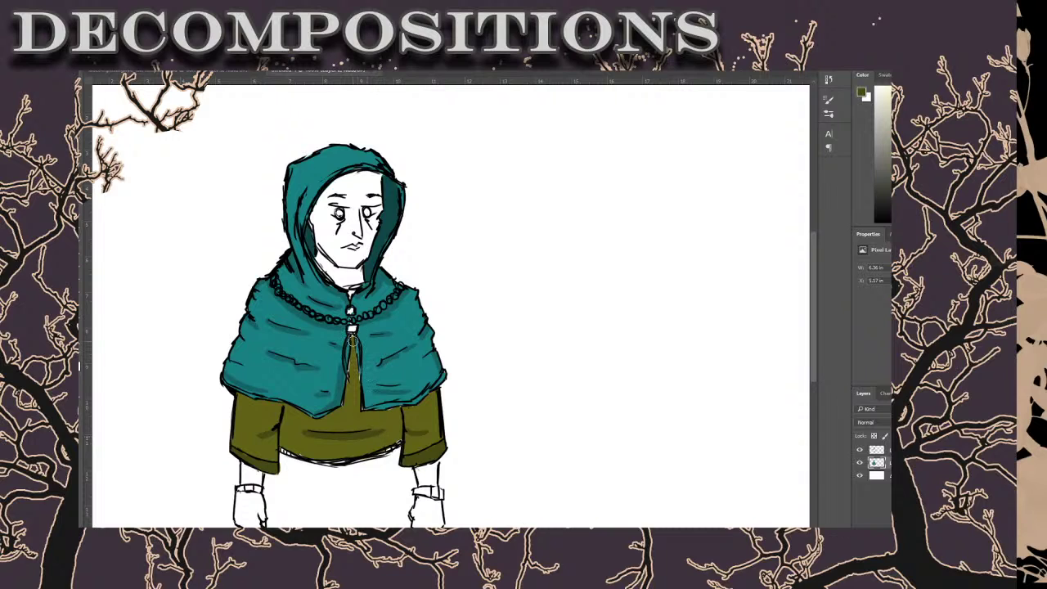
{"action": "mouse_move", "coordinate": [351, 344]}
{"action": "left_mouse_down"}
{"action": "mouse_move", "coordinate": [357, 414]}
{"action": "mouse_move", "coordinate": [362, 402]}
{"action": "mouse_move", "coordinate": [387, 417]}
{"action": "mouse_move", "coordinate": [359, 414]}
{"action": "mouse_move", "coordinate": [411, 412]}
{"action": "left_mouse_up"}
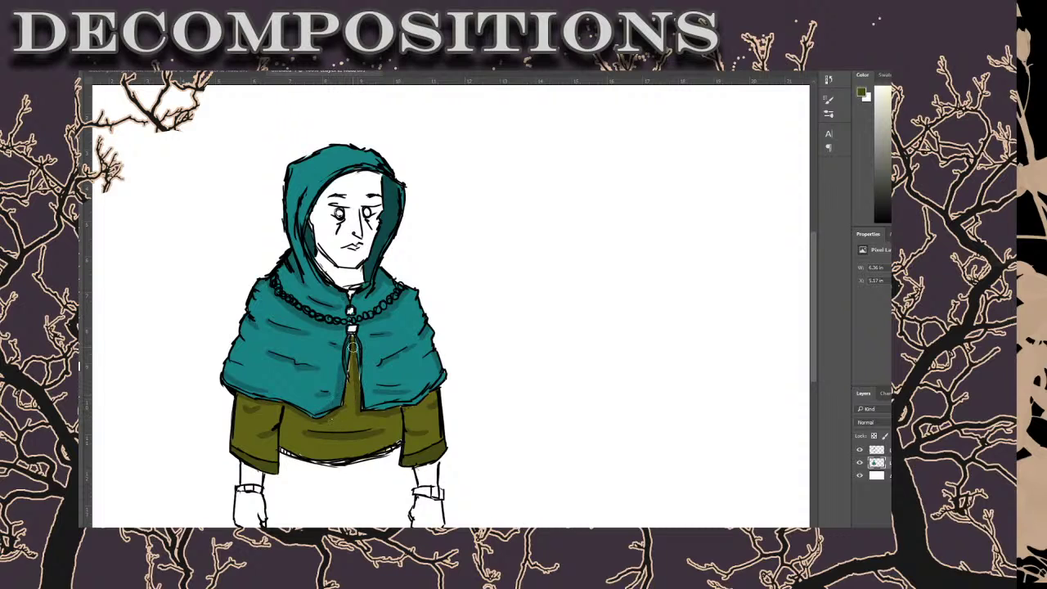
{"action": "left_click_drag", "start_coordinate": [351, 362], "coordinate": [339, 419]}
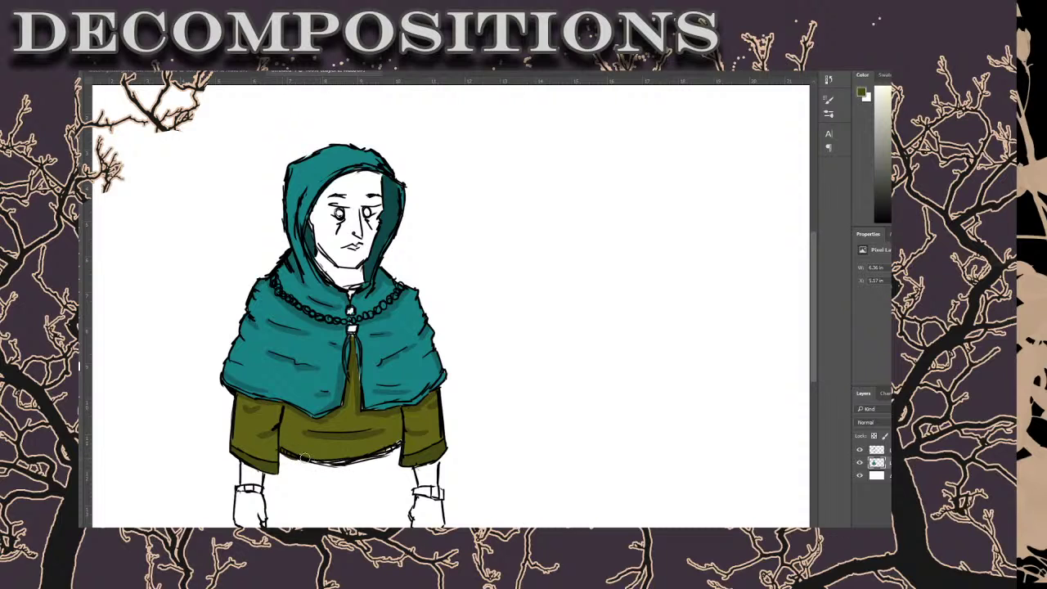
{"action": "mouse_move", "coordinate": [305, 458]}
{"action": "left_mouse_down"}
{"action": "mouse_move", "coordinate": [344, 464]}
{"action": "mouse_move", "coordinate": [396, 445]}
{"action": "mouse_move", "coordinate": [383, 455]}
{"action": "left_mouse_up"}
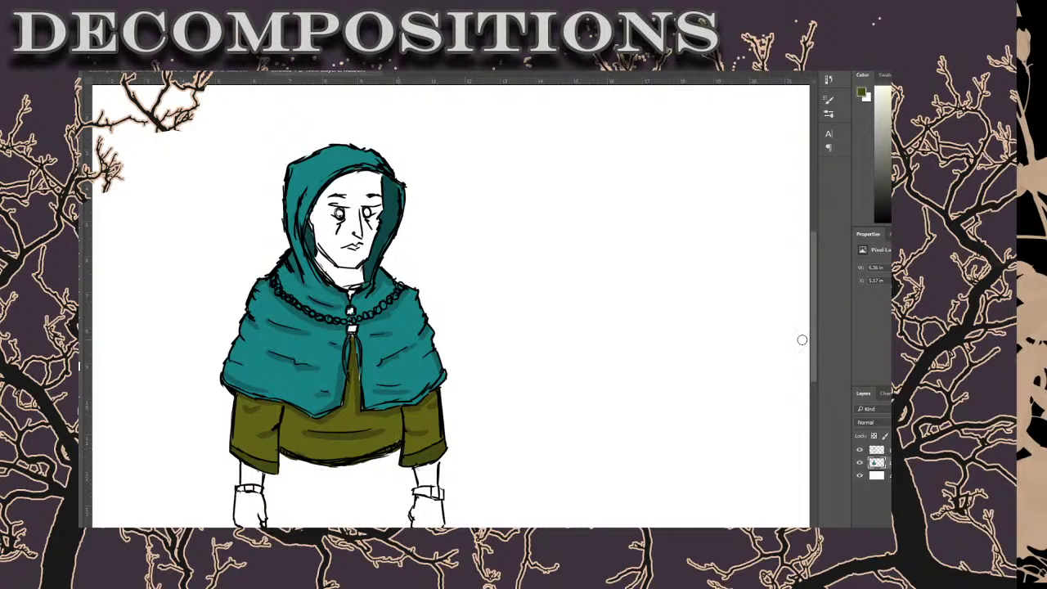
Paint lighter olive highlights along the outer edges and elbow folds of both sleeves.
{"action": "left_click_drag", "start_coordinate": [811, 339], "coordinate": [814, 358]}
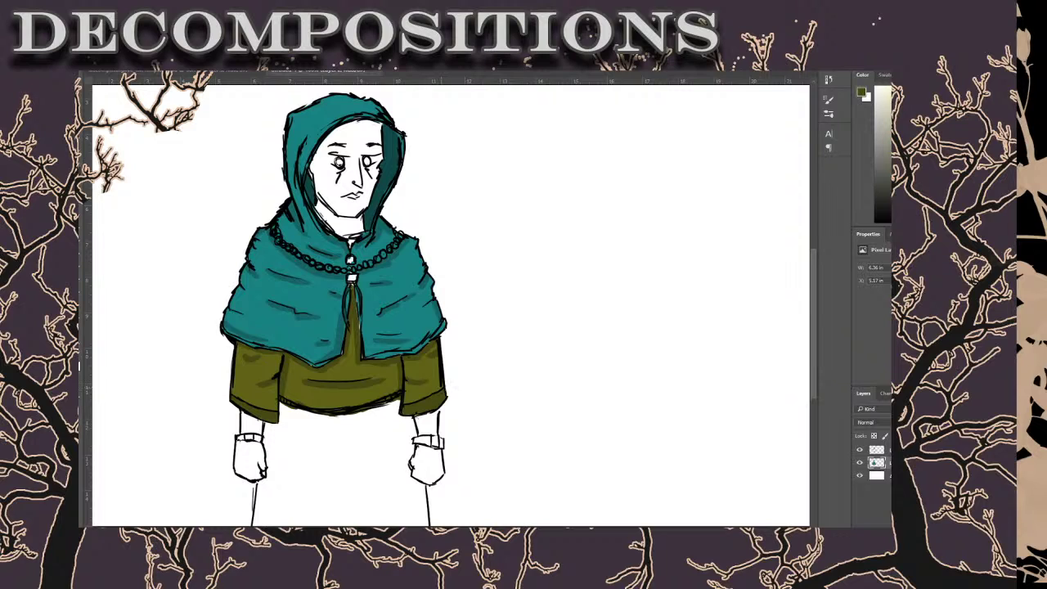
{"action": "left_click", "coordinate": [442, 389], "text": "alt"}
{"action": "left_click_drag", "start_coordinate": [238, 345], "coordinate": [243, 377]}
{"action": "left_click_drag", "start_coordinate": [436, 342], "coordinate": [438, 385]}
{"action": "left_click_drag", "start_coordinate": [278, 368], "coordinate": [259, 380]}
{"action": "mouse_move", "coordinate": [428, 373]}
{"action": "left_mouse_down"}
{"action": "mouse_move", "coordinate": [407, 378]}
{"action": "mouse_move", "coordinate": [426, 375]}
{"action": "left_mouse_up"}
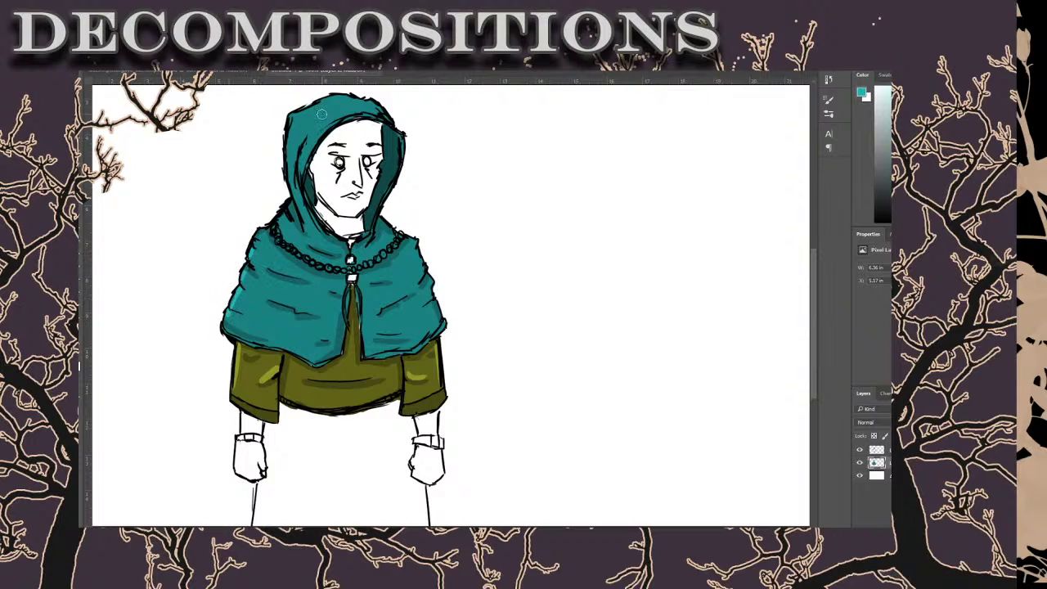
Paint light teal highlights on the top of the hood and on the shoulders and upper folds of the cape.
{"action": "mouse_move", "coordinate": [322, 115]}
{"action": "left_mouse_down"}
{"action": "mouse_move", "coordinate": [299, 148]}
{"action": "mouse_move", "coordinate": [332, 106]}
{"action": "mouse_move", "coordinate": [304, 131]}
{"action": "mouse_move", "coordinate": [355, 106]}
{"action": "left_mouse_up"}
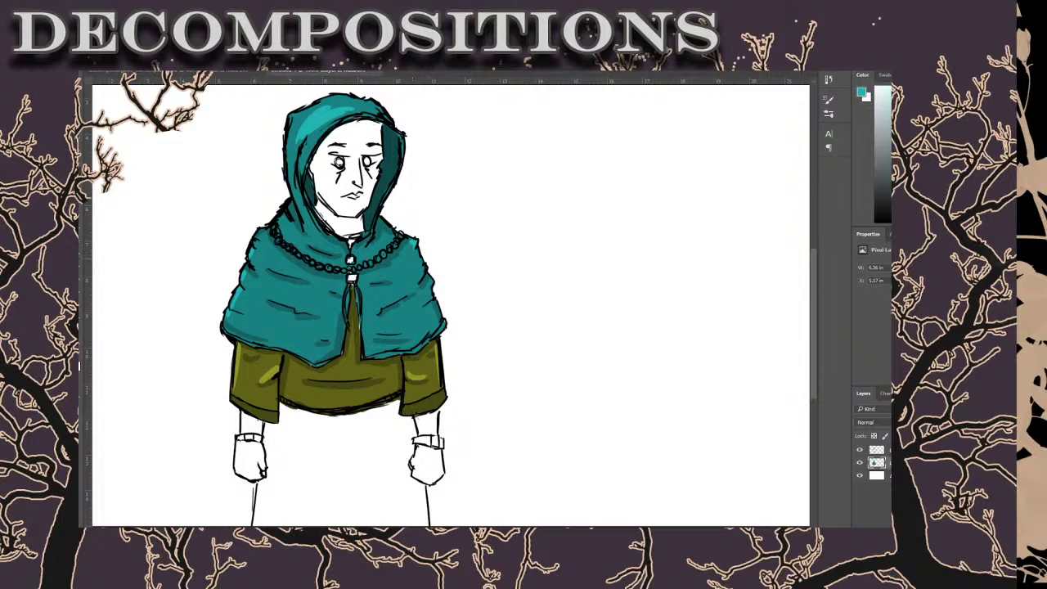
{"action": "mouse_move", "coordinate": [417, 271]}
{"action": "left_mouse_down"}
{"action": "mouse_move", "coordinate": [444, 274]}
{"action": "mouse_move", "coordinate": [426, 306]}
{"action": "left_mouse_up"}
{"action": "mouse_move", "coordinate": [278, 233]}
{"action": "left_mouse_down"}
{"action": "mouse_move", "coordinate": [261, 235]}
{"action": "mouse_move", "coordinate": [288, 229]}
{"action": "left_mouse_up"}
{"action": "left_click_drag", "start_coordinate": [287, 271], "coordinate": [270, 267]}
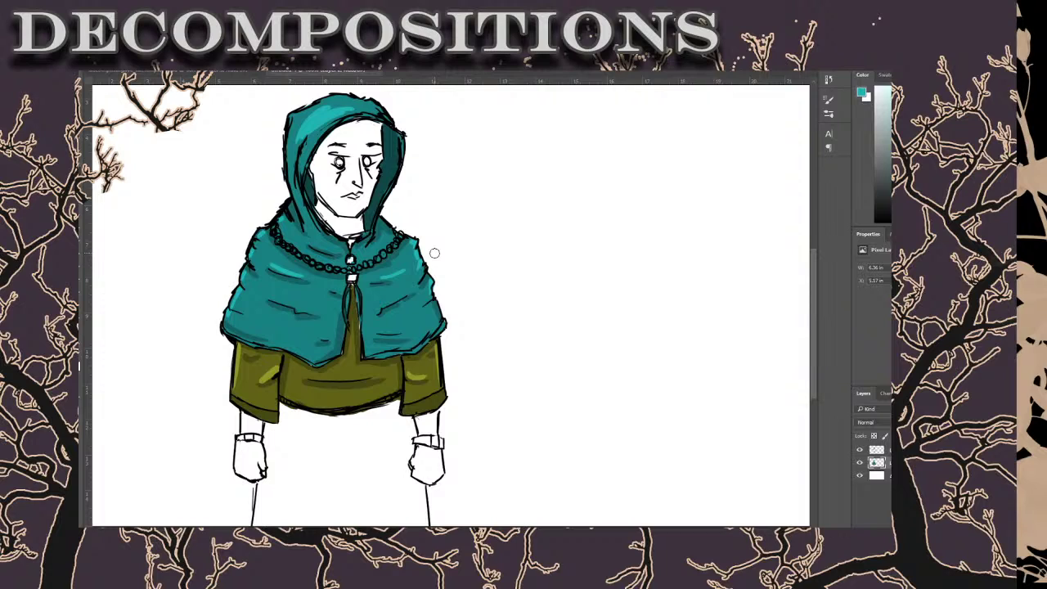
Colour the chain beads and the cape's clasp golden yellow, with a lighter yellow for the clasp's highlights.
{"action": "left_click", "coordinate": [413, 380], "text": "alt"}
{"action": "mouse_move", "coordinate": [319, 264]}
{"action": "left_mouse_down"}
{"action": "mouse_move", "coordinate": [361, 246]}
{"action": "mouse_move", "coordinate": [350, 268]}
{"action": "mouse_move", "coordinate": [403, 239]}
{"action": "mouse_move", "coordinate": [377, 258]}
{"action": "mouse_move", "coordinate": [401, 231]}
{"action": "left_mouse_up"}
{"action": "left_click_drag", "start_coordinate": [351, 260], "coordinate": [356, 242]}
{"action": "left_click", "coordinate": [351, 277]}
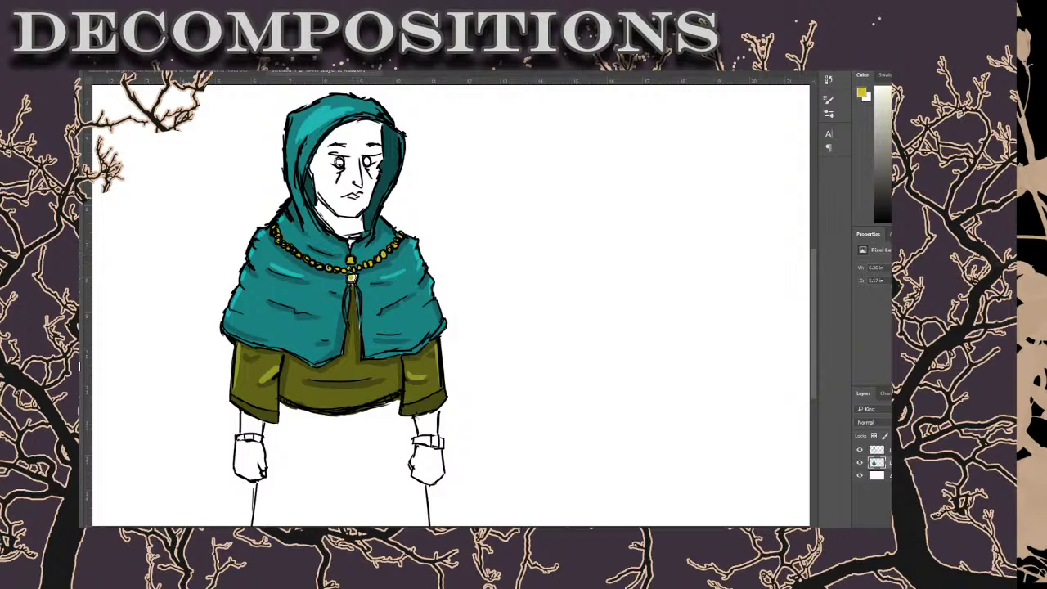
{"action": "left_click", "coordinate": [352, 278]}
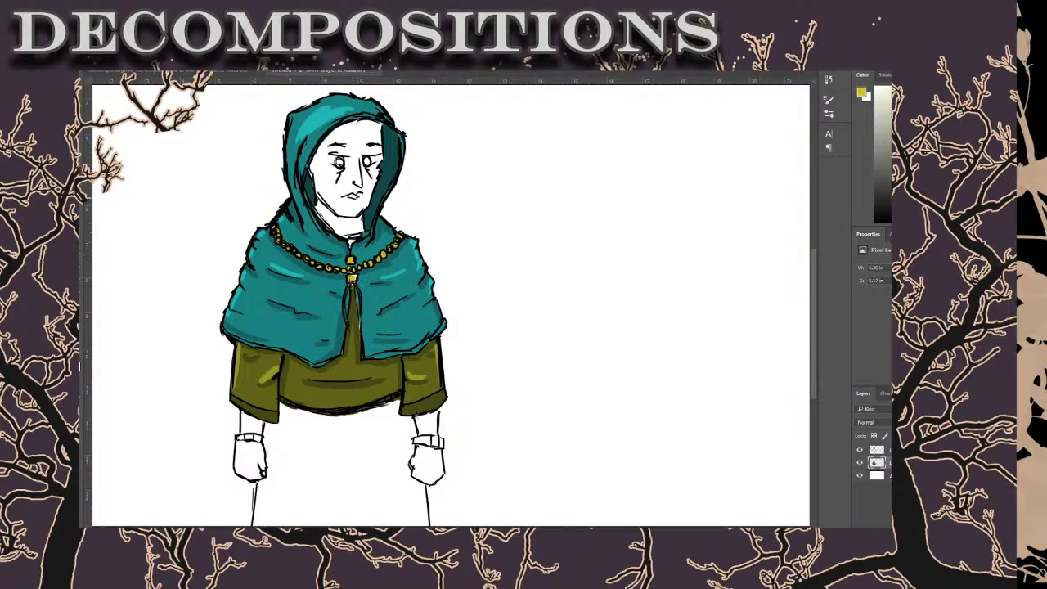
{"action": "left_click", "coordinate": [359, 265], "text": "alt"}
On the line-art layer, clean up the neckline in black and ink a hatched trim along the cape's lower edge.
{"action": "left_click", "coordinate": [877, 449]}
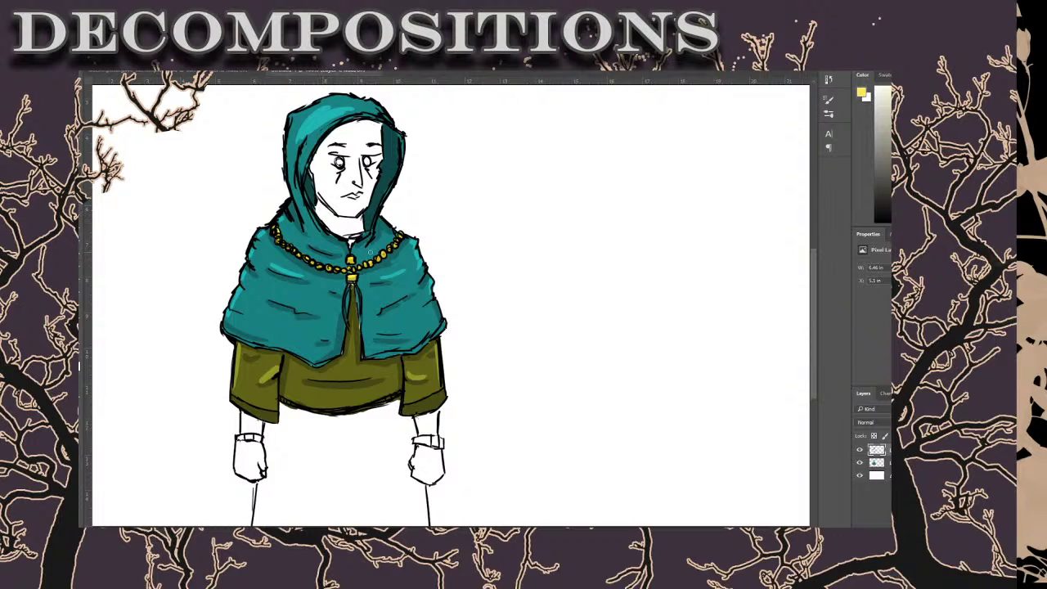
{"action": "key", "text": "d"}
{"action": "left_click_drag", "start_coordinate": [328, 226], "coordinate": [341, 235]}
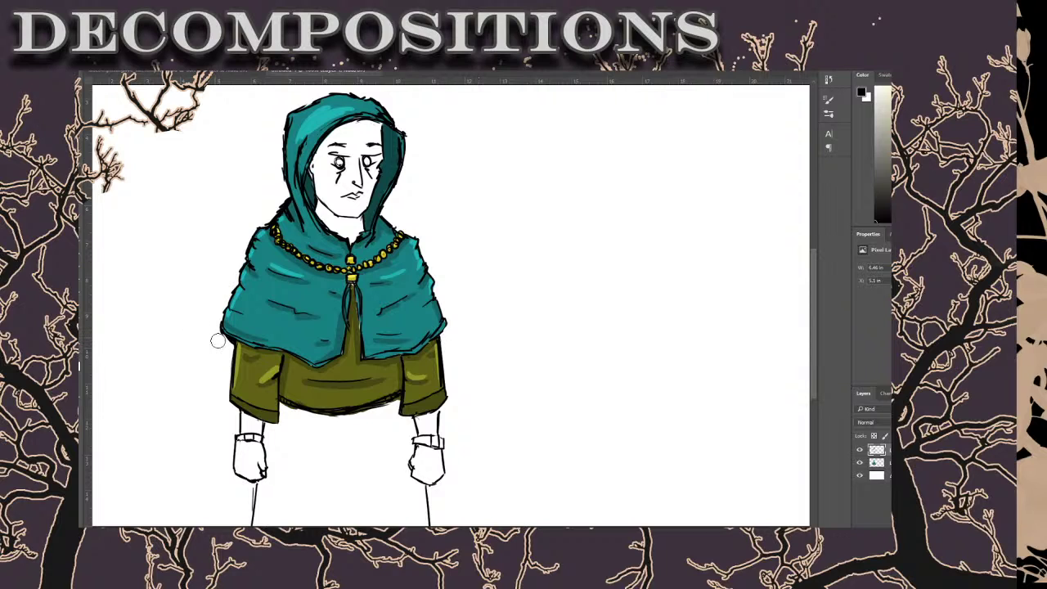
{"action": "key", "text": "bracketleft"}
{"action": "key", "text": "bracketleft"}
{"action": "key", "text": "bracketleft"}
{"action": "left_click_drag", "start_coordinate": [361, 315], "coordinate": [361, 331]}
{"action": "left_click_drag", "start_coordinate": [362, 357], "coordinate": [379, 353]}
{"action": "left_click_drag", "start_coordinate": [379, 357], "coordinate": [381, 352]}
{"action": "left_click", "coordinate": [416, 349]}
Touch up the black forearm outlines just below both sleeve cuffs with a smaller brush.
{"action": "left_click_drag", "start_coordinate": [814, 309], "coordinate": [815, 301]}
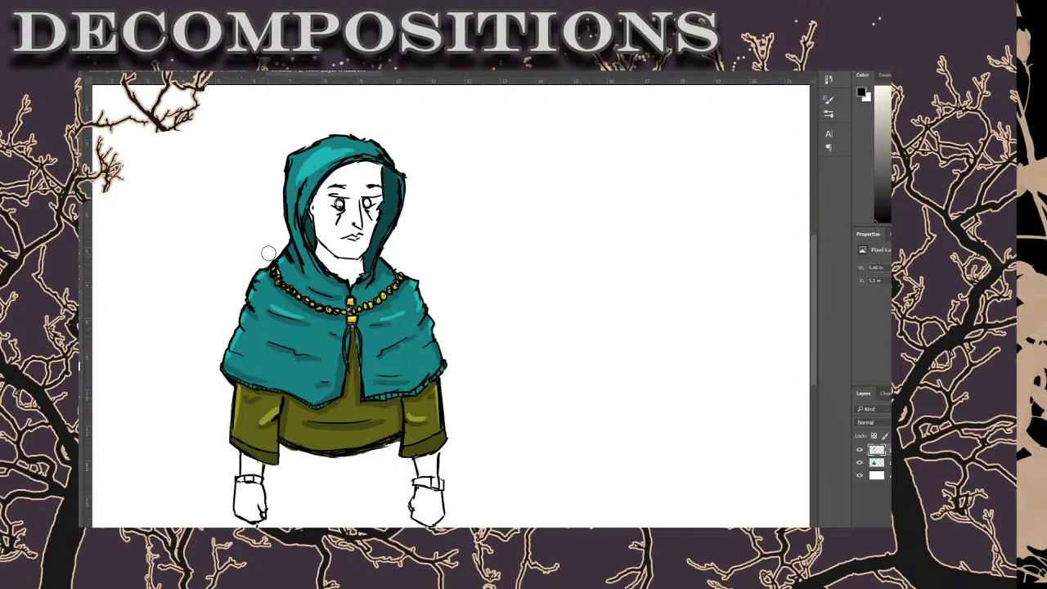
{"action": "key", "text": "bracketleft"}
{"action": "key", "text": "bracketleft"}
{"action": "key", "text": "bracketleft"}
{"action": "key", "text": "bracketleft"}
{"action": "left_click_drag", "start_coordinate": [440, 446], "coordinate": [442, 457]}
{"action": "left_click_drag", "start_coordinate": [241, 446], "coordinate": [237, 463]}
{"action": "left_click_drag", "start_coordinate": [241, 452], "coordinate": [238, 464]}
Draw a staff shaft rising from behind the shoulder, with a ring, a ribbed lantern-shaped head and a curved rim.
{"action": "mouse_move", "coordinate": [265, 262]}
{"action": "left_mouse_down"}
{"action": "mouse_move", "coordinate": [235, 211]}
{"action": "mouse_move", "coordinate": [239, 198]}
{"action": "mouse_move", "coordinate": [277, 254]}
{"action": "left_mouse_up"}
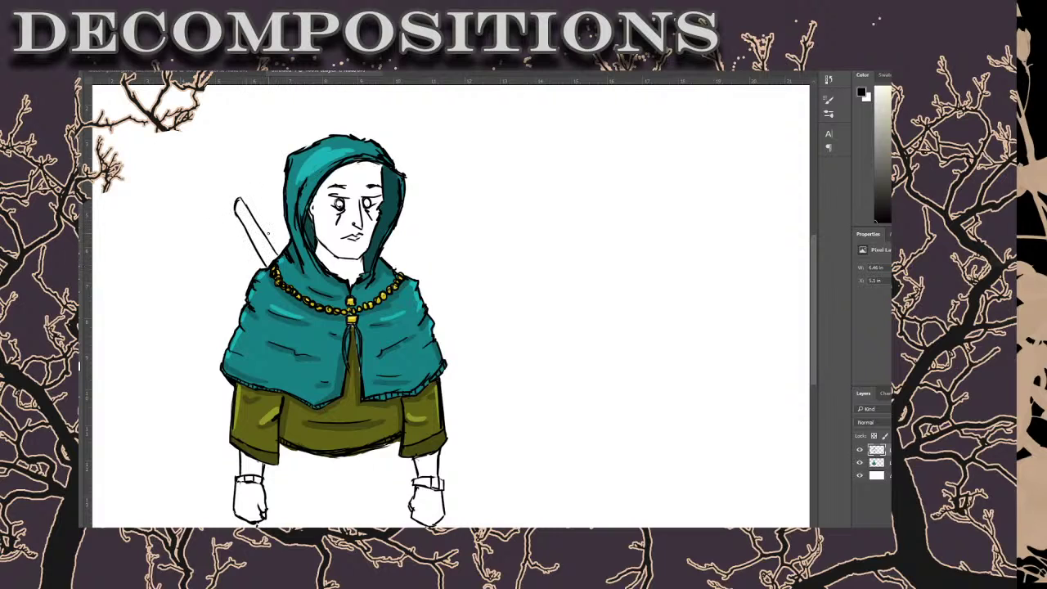
{"action": "mouse_move", "coordinate": [223, 217]}
{"action": "left_mouse_down"}
{"action": "mouse_move", "coordinate": [220, 191]}
{"action": "mouse_move", "coordinate": [246, 196]}
{"action": "mouse_move", "coordinate": [219, 216]}
{"action": "left_mouse_up"}
{"action": "mouse_move", "coordinate": [247, 184]}
{"action": "left_mouse_down"}
{"action": "mouse_move", "coordinate": [254, 212]}
{"action": "mouse_move", "coordinate": [255, 201]}
{"action": "mouse_move", "coordinate": [198, 188]}
{"action": "mouse_move", "coordinate": [218, 216]}
{"action": "left_mouse_up"}
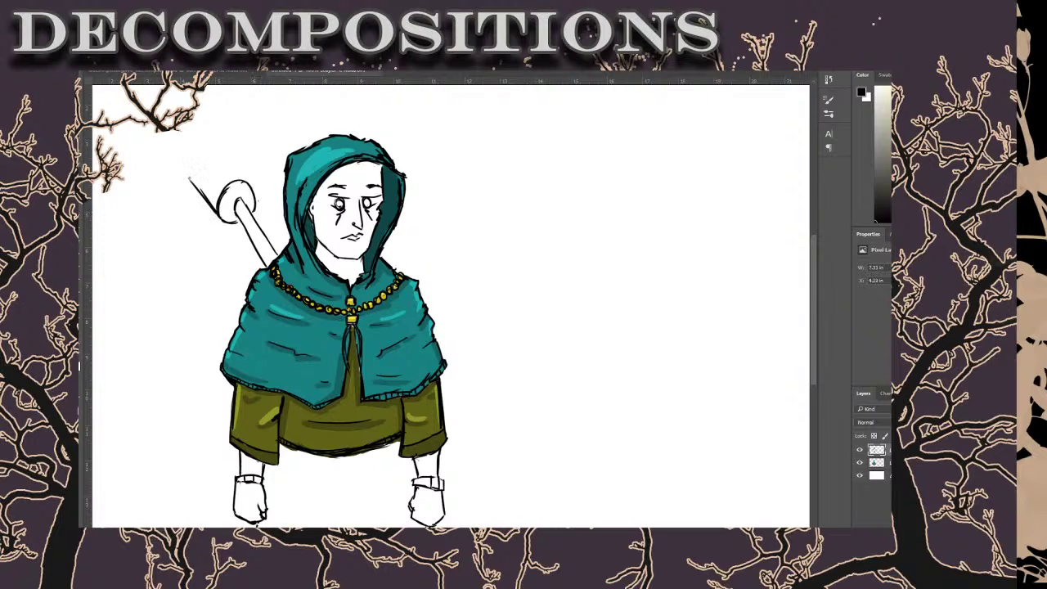
{"action": "mouse_move", "coordinate": [201, 152]}
{"action": "left_mouse_down"}
{"action": "mouse_move", "coordinate": [192, 180]}
{"action": "mouse_move", "coordinate": [227, 148]}
{"action": "mouse_move", "coordinate": [253, 186]}
{"action": "mouse_move", "coordinate": [221, 204]}
{"action": "mouse_move", "coordinate": [226, 196]}
{"action": "left_mouse_up"}
{"action": "mouse_move", "coordinate": [224, 192]}
{"action": "left_mouse_down"}
{"action": "mouse_move", "coordinate": [251, 180]}
{"action": "mouse_move", "coordinate": [221, 221]}
{"action": "mouse_move", "coordinate": [248, 185]}
{"action": "mouse_move", "coordinate": [219, 211]}
{"action": "mouse_move", "coordinate": [215, 182]}
{"action": "mouse_move", "coordinate": [194, 159]}
{"action": "mouse_move", "coordinate": [214, 153]}
{"action": "mouse_move", "coordinate": [222, 168]}
{"action": "mouse_move", "coordinate": [211, 150]}
{"action": "mouse_move", "coordinate": [222, 153]}
{"action": "mouse_move", "coordinate": [257, 206]}
{"action": "left_mouse_up"}
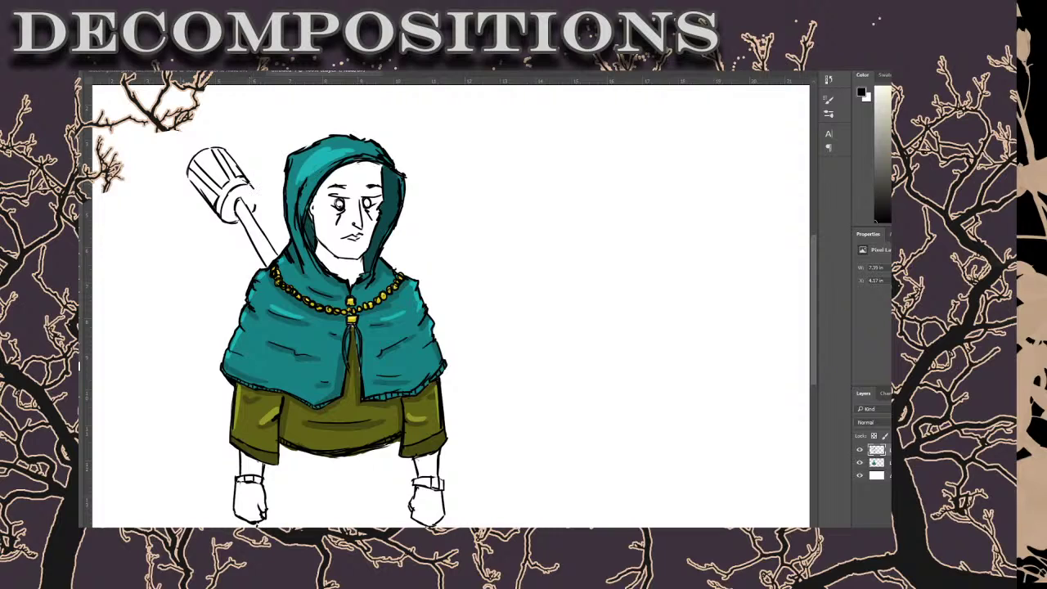
{"action": "left_click_drag", "start_coordinate": [249, 185], "coordinate": [256, 209]}
{"action": "mouse_move", "coordinate": [182, 176]}
{"action": "left_mouse_down"}
{"action": "mouse_move", "coordinate": [180, 151]}
{"action": "mouse_move", "coordinate": [212, 139]}
{"action": "mouse_move", "coordinate": [233, 148]}
{"action": "left_mouse_up"}
{"action": "left_click_drag", "start_coordinate": [185, 181], "coordinate": [194, 186]}
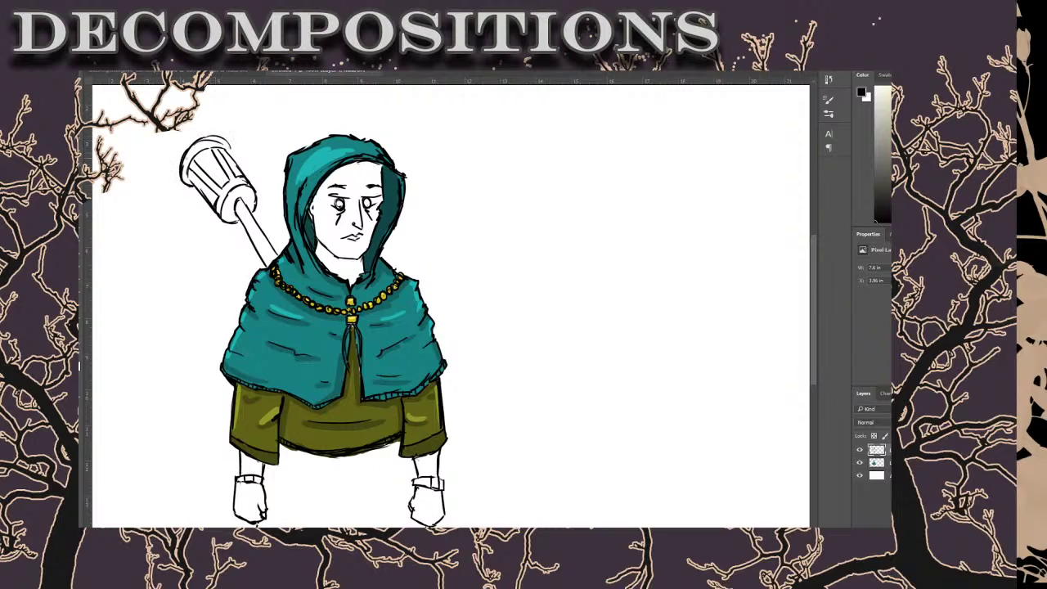
{"action": "left_click_drag", "start_coordinate": [230, 142], "coordinate": [233, 152]}
Outline a tapered cap on the end of the staff's head.
{"action": "left_click_drag", "start_coordinate": [171, 130], "coordinate": [180, 177]}
{"action": "left_click_drag", "start_coordinate": [172, 130], "coordinate": [209, 141]}
{"action": "key", "text": "ctrl+z"}
{"action": "left_click_drag", "start_coordinate": [188, 121], "coordinate": [223, 140]}
Draw the staff's lower end emerging behind the opposite hand, and add short division marks to its head's rim and ring.
{"action": "left_click_drag", "start_coordinate": [440, 468], "coordinate": [475, 519]}
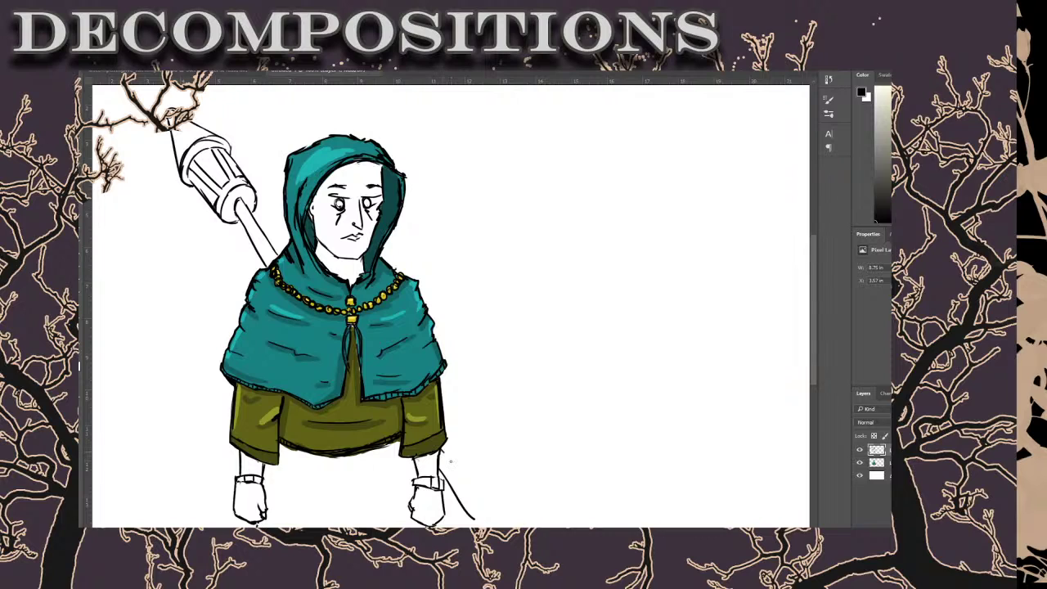
{"action": "key", "text": "ctrl+z"}
{"action": "left_click_drag", "start_coordinate": [443, 451], "coordinate": [482, 519]}
{"action": "key", "text": "ctrl+z"}
{"action": "left_click_drag", "start_coordinate": [447, 457], "coordinate": [491, 515]}
{"action": "left_click_drag", "start_coordinate": [484, 522], "coordinate": [496, 512]}
{"action": "left_click_drag", "start_coordinate": [479, 526], "coordinate": [471, 511]}
{"action": "key", "text": "ctrl+z"}
{"action": "mouse_move", "coordinate": [475, 522]}
{"action": "left_mouse_down"}
{"action": "mouse_move", "coordinate": [460, 501]}
{"action": "mouse_move", "coordinate": [489, 511]}
{"action": "left_mouse_up"}
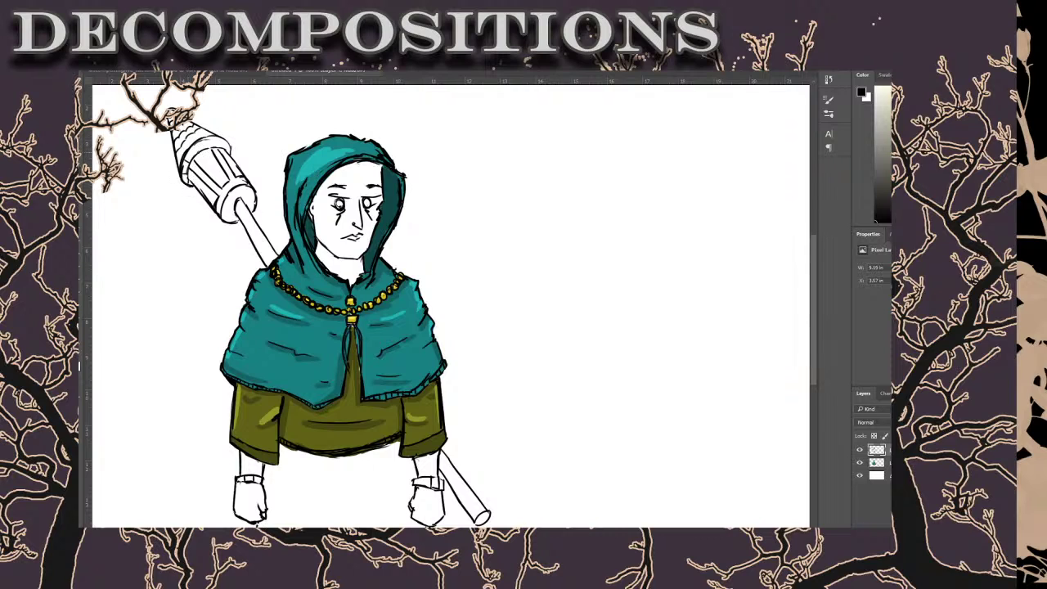
{"action": "left_click_drag", "start_coordinate": [204, 149], "coordinate": [228, 140]}
{"action": "mouse_move", "coordinate": [234, 208]}
{"action": "left_mouse_down"}
{"action": "mouse_move", "coordinate": [238, 220]}
{"action": "mouse_move", "coordinate": [239, 202]}
{"action": "mouse_move", "coordinate": [250, 202]}
{"action": "left_mouse_up"}
Refine the wristband below the staff-head side's sleeve, adding a small square buckle with a finer brush.
{"action": "left_click_drag", "start_coordinate": [234, 482], "coordinate": [264, 481]}
{"action": "key", "text": "["}
{"action": "key", "text": "["}
{"action": "key", "text": "["}
{"action": "mouse_move", "coordinate": [244, 474]}
{"action": "left_mouse_down"}
{"action": "mouse_move", "coordinate": [247, 485]}
{"action": "mouse_move", "coordinate": [254, 472]}
{"action": "left_mouse_up"}
{"action": "left_click_drag", "start_coordinate": [254, 473], "coordinate": [254, 485]}
{"action": "mouse_move", "coordinate": [237, 476]}
{"action": "left_mouse_down"}
{"action": "mouse_move", "coordinate": [247, 473]}
{"action": "mouse_move", "coordinate": [232, 488]}
{"action": "mouse_move", "coordinate": [268, 491]}
{"action": "left_mouse_up"}
{"action": "key", "text": "ctrl+z"}
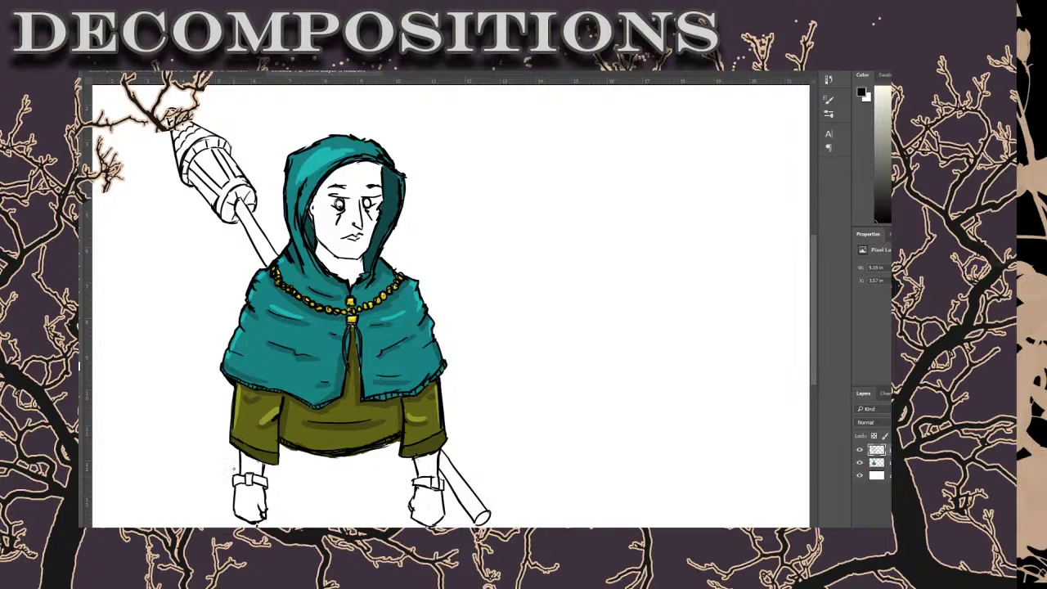
{"action": "mouse_move", "coordinate": [238, 470]}
{"action": "left_mouse_down"}
{"action": "mouse_move", "coordinate": [253, 482]}
{"action": "mouse_move", "coordinate": [246, 473]}
{"action": "left_mouse_up"}
Draw a small narrow tip on the staff's lower end.
{"action": "left_click_drag", "start_coordinate": [482, 520], "coordinate": [491, 527]}
{"action": "mouse_move", "coordinate": [481, 519]}
{"action": "left_mouse_down"}
{"action": "mouse_move", "coordinate": [492, 528]}
{"action": "mouse_move", "coordinate": [485, 525]}
{"action": "left_mouse_up"}
{"action": "left_click_drag", "start_coordinate": [489, 518], "coordinate": [492, 528]}
On the colour layer, paint the staff head's tapered cap and rim orange-brown.
{"action": "key", "text": "alt+bracketleft"}
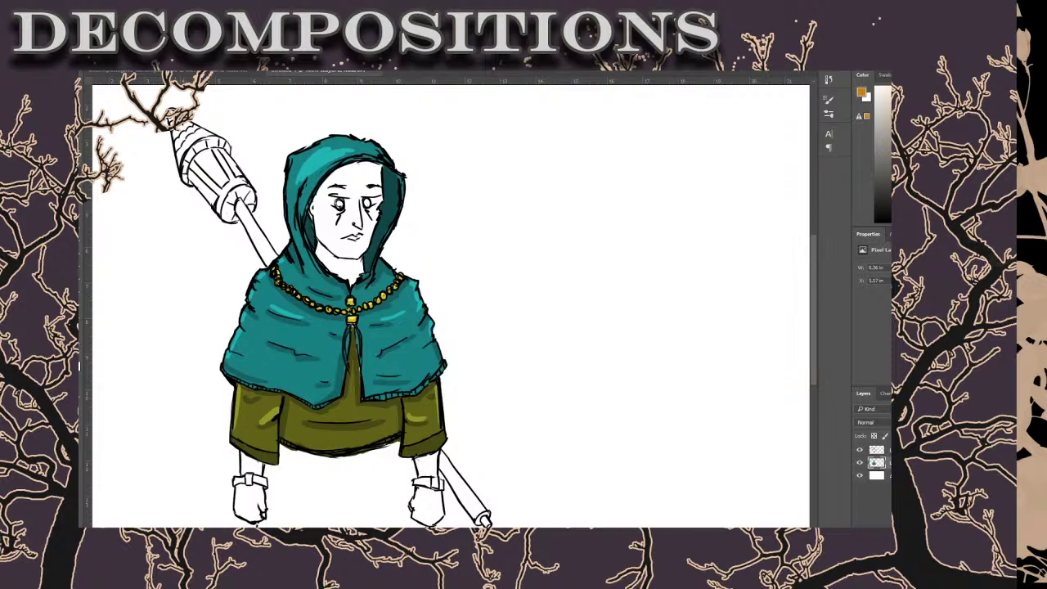
{"action": "key", "text": "bracketright"}
{"action": "key", "text": "bracketright"}
{"action": "key", "text": "bracketright"}
{"action": "key", "text": "bracketright"}
{"action": "key", "text": "bracketright"}
{"action": "key", "text": "bracketleft"}
{"action": "mouse_move", "coordinate": [171, 108]}
{"action": "left_mouse_down"}
{"action": "mouse_move", "coordinate": [187, 182]}
{"action": "mouse_move", "coordinate": [176, 160]}
{"action": "mouse_move", "coordinate": [229, 149]}
{"action": "left_mouse_up"}
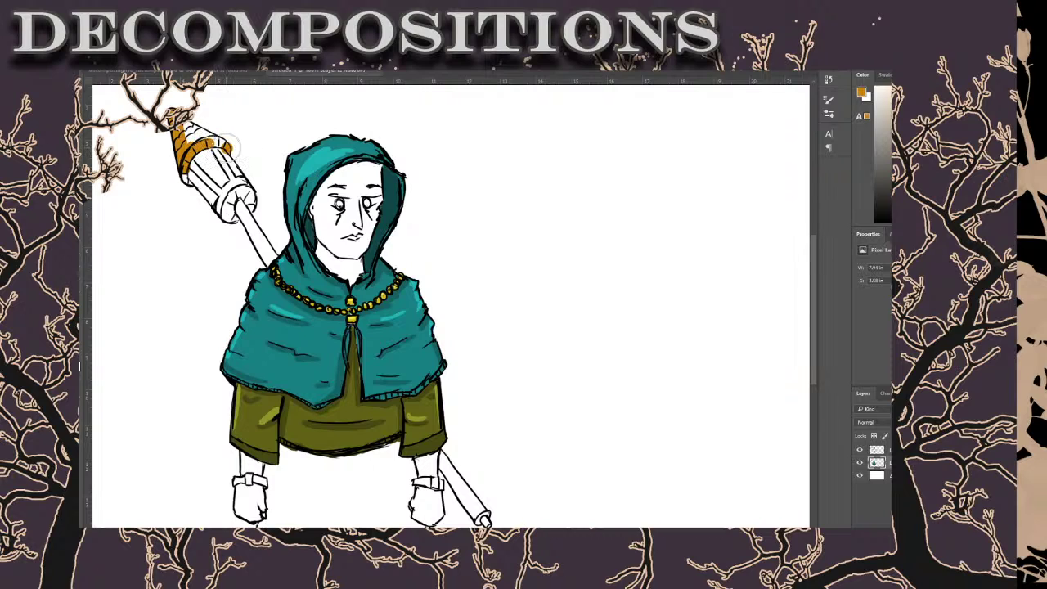
{"action": "key", "text": "ctrl+alt+z"}
{"action": "key", "text": "ctrl+alt+z"}
{"action": "mouse_move", "coordinate": [195, 123]}
{"action": "left_mouse_down"}
{"action": "mouse_move", "coordinate": [180, 135]}
{"action": "mouse_move", "coordinate": [209, 135]}
{"action": "left_mouse_up"}
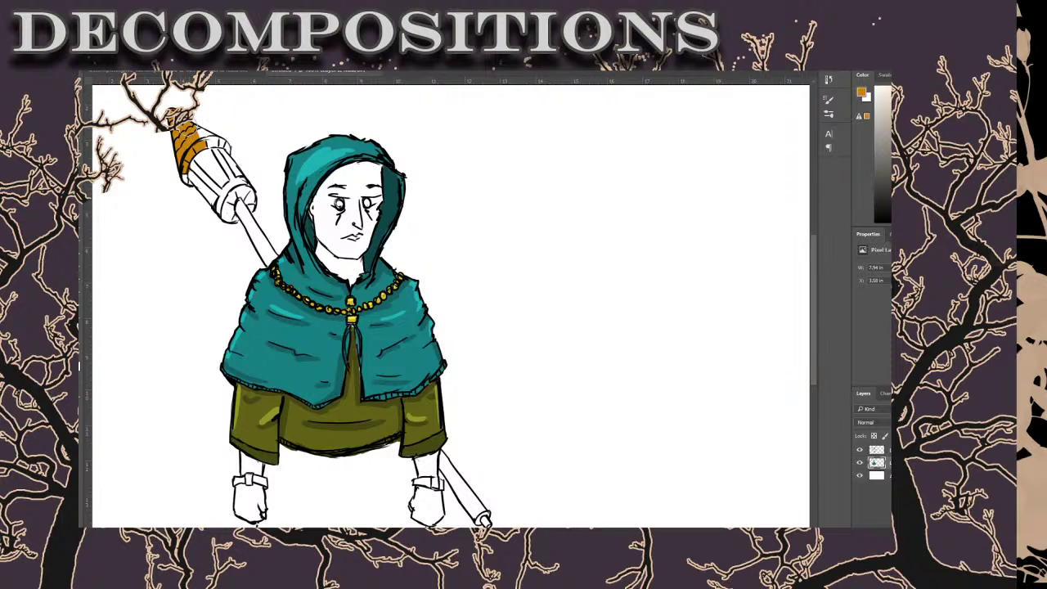
{"action": "left_click_drag", "start_coordinate": [206, 138], "coordinate": [228, 151]}
Paint the staff head's ribs and ring, both visible parts of the shaft and the lower tip grey.
{"action": "left_click", "coordinate": [880, 137]}
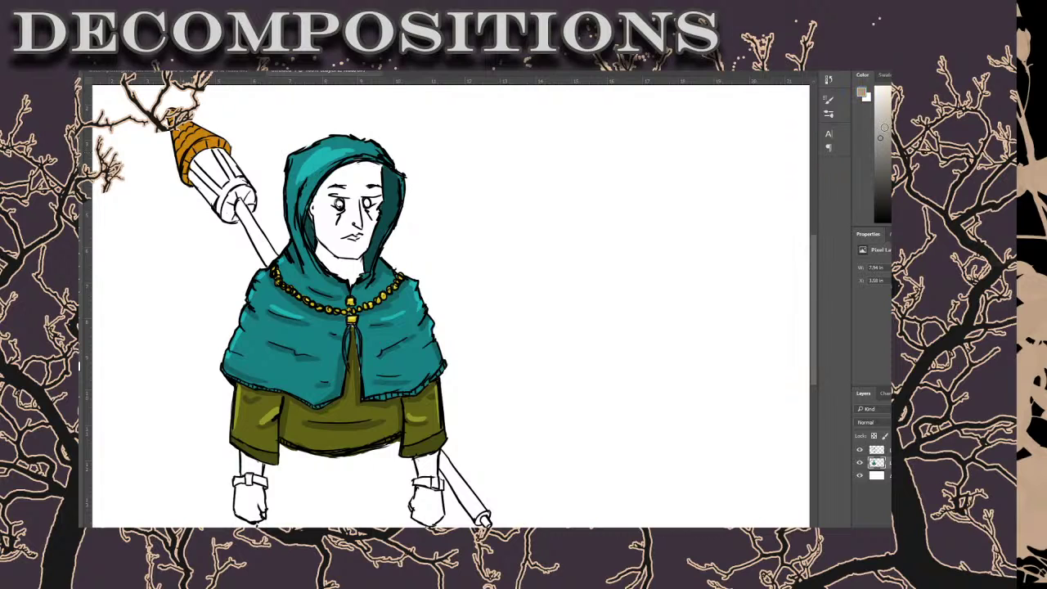
{"action": "mouse_move", "coordinate": [194, 165]}
{"action": "left_mouse_down"}
{"action": "mouse_move", "coordinate": [223, 193]}
{"action": "mouse_move", "coordinate": [217, 214]}
{"action": "mouse_move", "coordinate": [234, 180]}
{"action": "mouse_move", "coordinate": [218, 152]}
{"action": "mouse_move", "coordinate": [234, 184]}
{"action": "mouse_move", "coordinate": [245, 180]}
{"action": "mouse_move", "coordinate": [236, 222]}
{"action": "mouse_move", "coordinate": [244, 187]}
{"action": "left_mouse_up"}
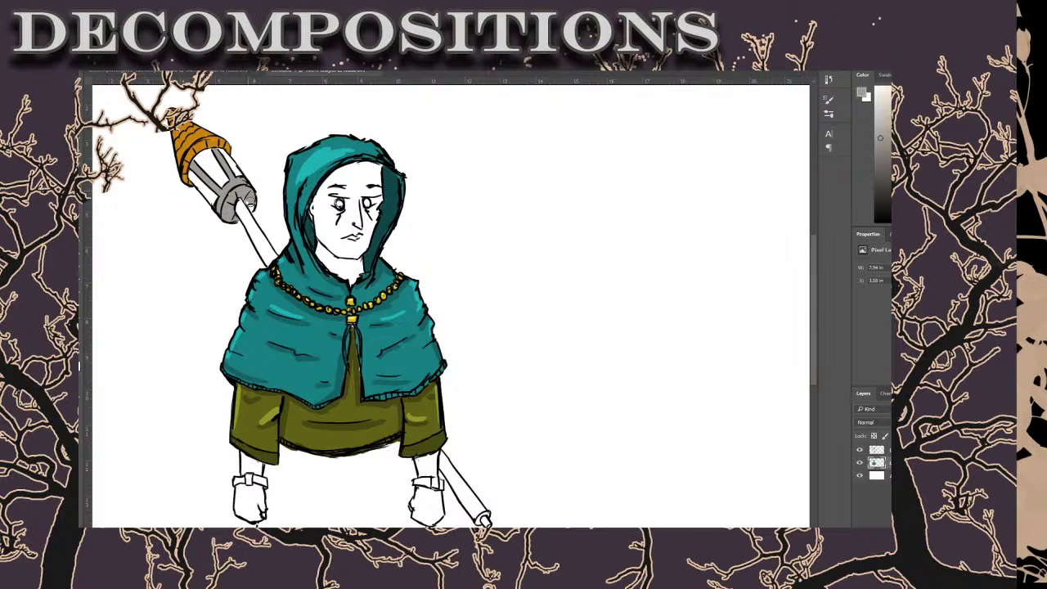
{"action": "mouse_move", "coordinate": [247, 203]}
{"action": "left_mouse_down"}
{"action": "mouse_move", "coordinate": [255, 212]}
{"action": "mouse_move", "coordinate": [239, 225]}
{"action": "left_mouse_up"}
{"action": "mouse_move", "coordinate": [239, 216]}
{"action": "left_mouse_down"}
{"action": "mouse_move", "coordinate": [234, 224]}
{"action": "mouse_move", "coordinate": [255, 239]}
{"action": "mouse_move", "coordinate": [237, 211]}
{"action": "mouse_move", "coordinate": [262, 250]}
{"action": "mouse_move", "coordinate": [247, 207]}
{"action": "mouse_move", "coordinate": [277, 260]}
{"action": "mouse_move", "coordinate": [268, 255]}
{"action": "left_mouse_up"}
{"action": "key", "text": "ctrl+z"}
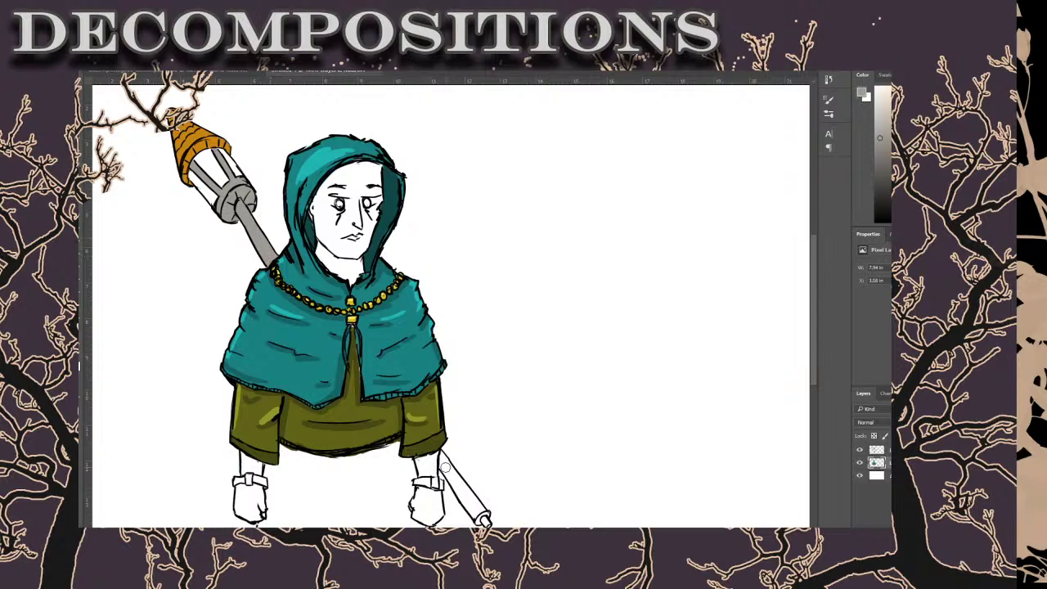
{"action": "left_click_drag", "start_coordinate": [445, 465], "coordinate": [488, 525]}
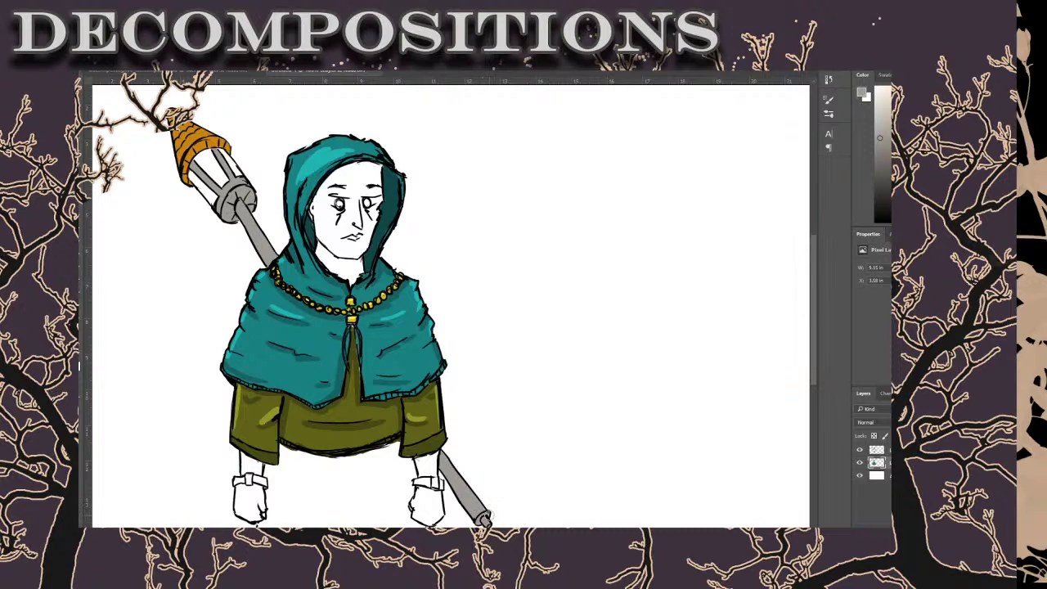
Reinforce the dark edges of the staff shaft, cape and clasp ties in black, and touch up the line beside the face.
{"action": "key", "text": "d"}
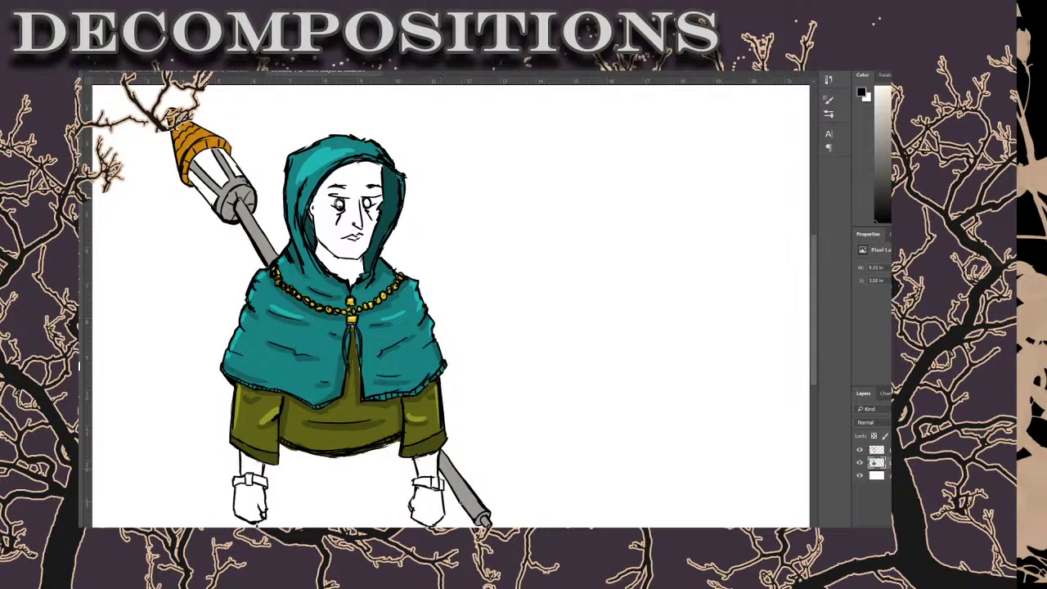
{"action": "left_click_drag", "start_coordinate": [445, 475], "coordinate": [480, 512]}
{"action": "left_click_drag", "start_coordinate": [243, 309], "coordinate": [239, 331]}
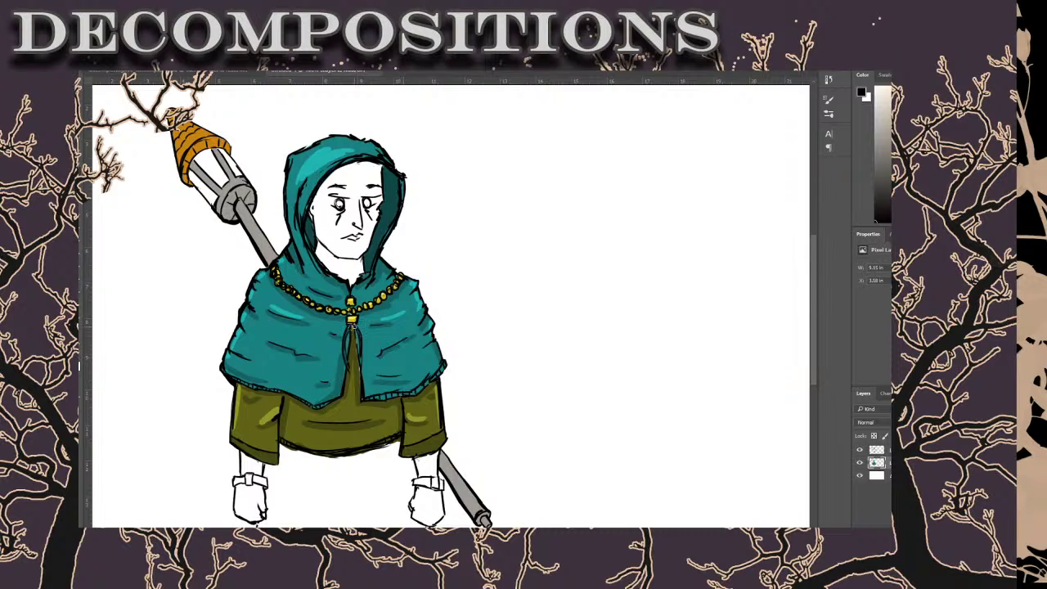
{"action": "left_click_drag", "start_coordinate": [354, 330], "coordinate": [359, 372]}
{"action": "key", "text": "alt+bracketright"}
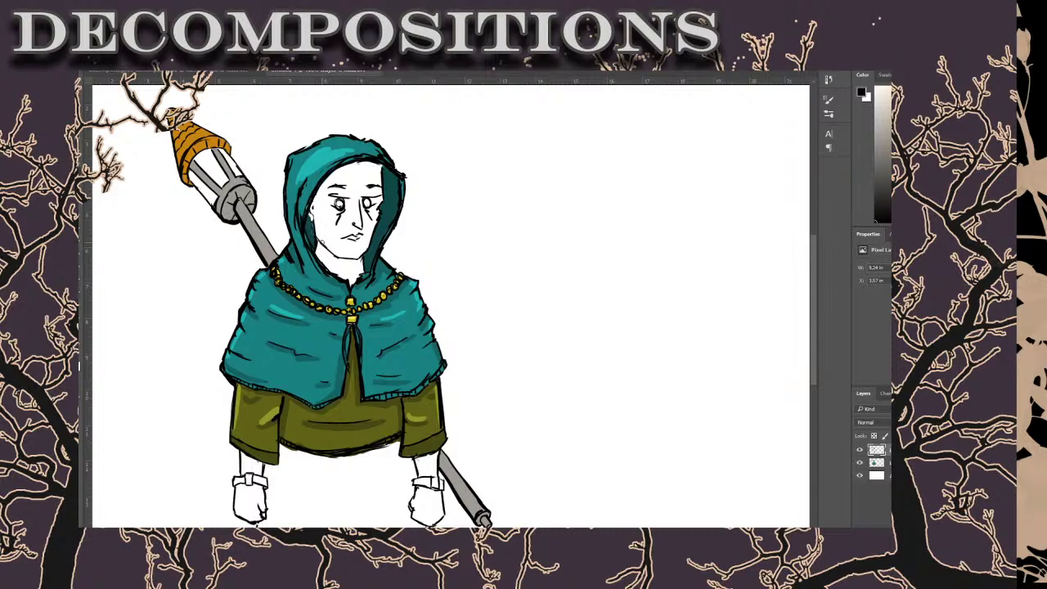
{"action": "left_click_drag", "start_coordinate": [311, 214], "coordinate": [313, 222]}
Sketch the rounded crown and hairline of a second figure's head in the blank area beside the hooded figure.
{"action": "left_click_drag", "start_coordinate": [725, 510], "coordinate": [580, 510]}
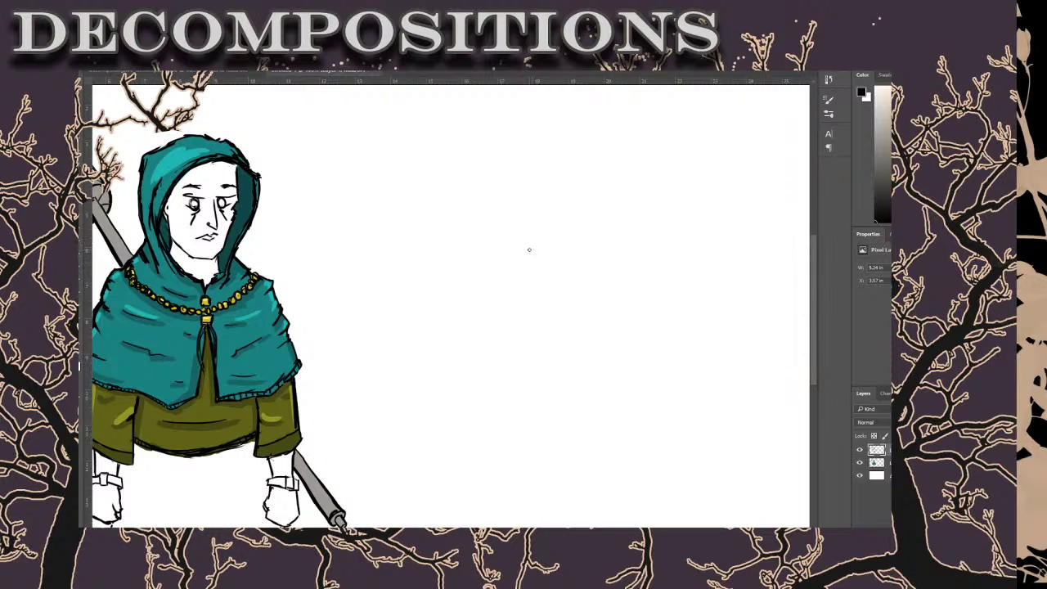
{"action": "mouse_move", "coordinate": [524, 227]}
{"action": "left_mouse_down"}
{"action": "mouse_move", "coordinate": [539, 163]}
{"action": "mouse_move", "coordinate": [591, 165]}
{"action": "mouse_move", "coordinate": [620, 215]}
{"action": "mouse_move", "coordinate": [629, 191]}
{"action": "mouse_move", "coordinate": [606, 246]}
{"action": "mouse_move", "coordinate": [526, 215]}
{"action": "mouse_move", "coordinate": [555, 148]}
{"action": "mouse_move", "coordinate": [588, 148]}
{"action": "mouse_move", "coordinate": [582, 161]}
{"action": "mouse_move", "coordinate": [607, 171]}
{"action": "mouse_move", "coordinate": [627, 205]}
{"action": "mouse_move", "coordinate": [618, 236]}
{"action": "mouse_move", "coordinate": [585, 265]}
{"action": "left_mouse_up"}
{"action": "key", "text": "e"}
{"action": "mouse_move", "coordinate": [529, 173]}
{"action": "left_mouse_down"}
{"action": "mouse_move", "coordinate": [561, 167]}
{"action": "mouse_move", "coordinate": [594, 196]}
{"action": "mouse_move", "coordinate": [592, 216]}
{"action": "mouse_move", "coordinate": [522, 234]}
{"action": "mouse_move", "coordinate": [540, 168]}
{"action": "left_mouse_up"}
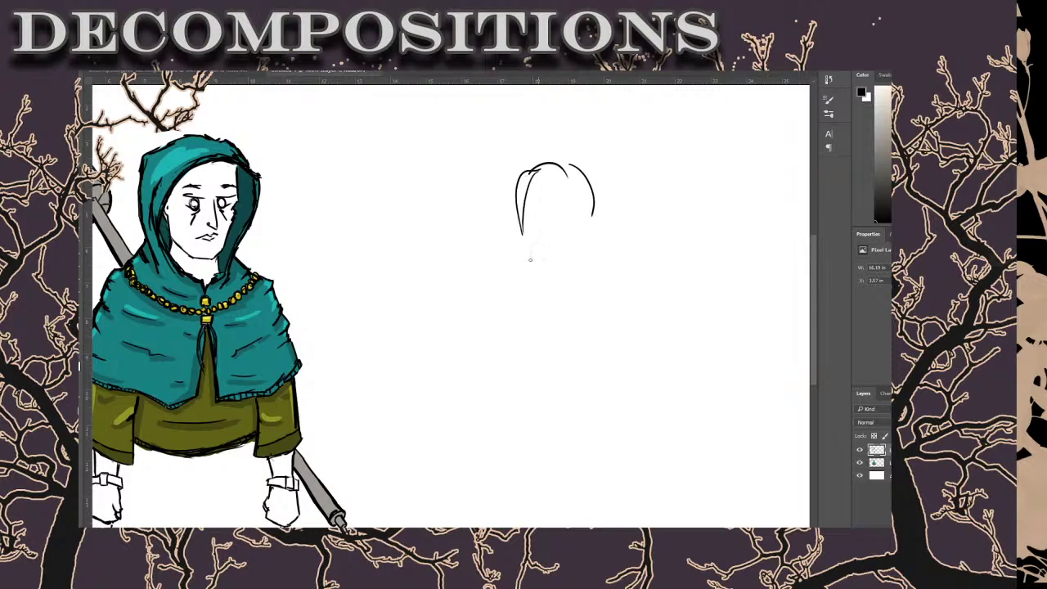
{"action": "left_click_drag", "start_coordinate": [593, 211], "coordinate": [570, 245]}
{"action": "mouse_move", "coordinate": [532, 164]}
{"action": "left_mouse_down"}
{"action": "mouse_move", "coordinate": [525, 173]}
{"action": "mouse_move", "coordinate": [559, 161]}
{"action": "mouse_move", "coordinate": [603, 185]}
{"action": "mouse_move", "coordinate": [598, 222]}
{"action": "left_mouse_up"}
{"action": "mouse_move", "coordinate": [528, 167]}
{"action": "left_mouse_down"}
{"action": "mouse_move", "coordinate": [513, 189]}
{"action": "mouse_move", "coordinate": [521, 224]}
{"action": "left_mouse_up"}
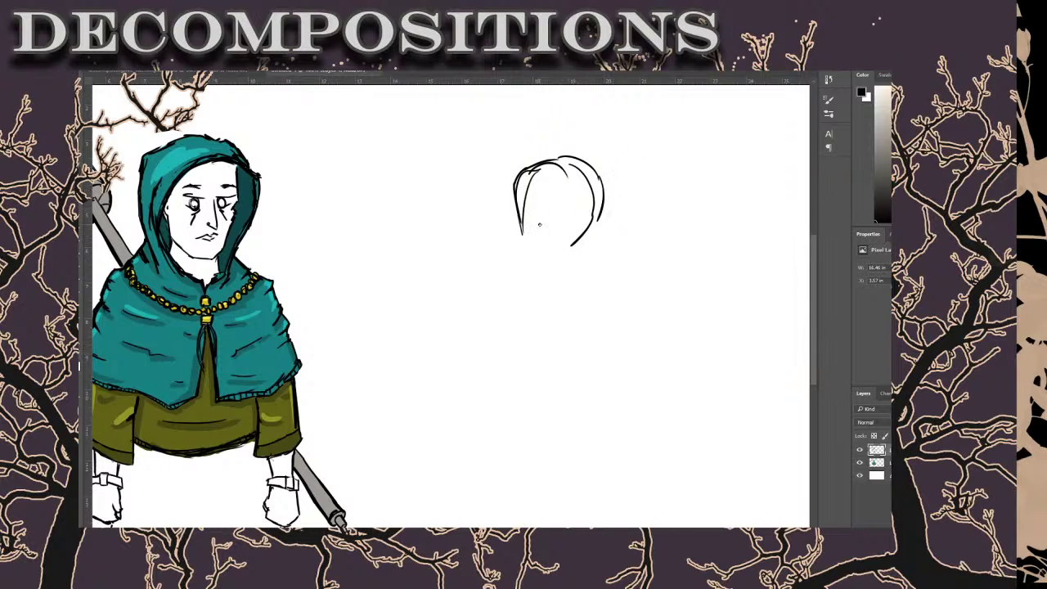
Draw the second figure's round eyes, brows, nose, gaunt cheeks and angular chin, plus the line running down behind the head.
{"action": "mouse_move", "coordinate": [540, 222]}
{"action": "left_mouse_down"}
{"action": "mouse_move", "coordinate": [554, 260]}
{"action": "mouse_move", "coordinate": [563, 262]}
{"action": "mouse_move", "coordinate": [524, 239]}
{"action": "mouse_move", "coordinate": [571, 231]}
{"action": "mouse_move", "coordinate": [589, 256]}
{"action": "mouse_move", "coordinate": [594, 247]}
{"action": "mouse_move", "coordinate": [581, 283]}
{"action": "left_mouse_up"}
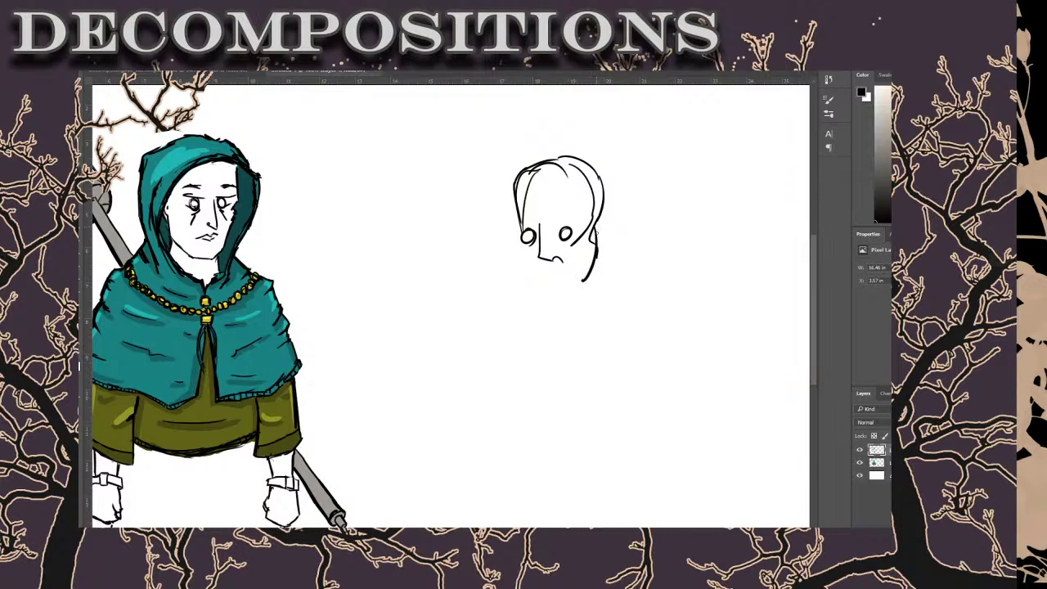
{"action": "mouse_move", "coordinate": [596, 233]}
{"action": "left_mouse_down"}
{"action": "mouse_move", "coordinate": [566, 288]}
{"action": "mouse_move", "coordinate": [596, 234]}
{"action": "mouse_move", "coordinate": [624, 223]}
{"action": "left_mouse_up"}
{"action": "key", "text": "e"}
{"action": "key", "text": "b"}
{"action": "left_click_drag", "start_coordinate": [527, 244], "coordinate": [526, 267]}
{"action": "mouse_move", "coordinate": [581, 241]}
{"action": "left_mouse_down"}
{"action": "mouse_move", "coordinate": [582, 266]}
{"action": "mouse_move", "coordinate": [545, 280]}
{"action": "mouse_move", "coordinate": [587, 275]}
{"action": "mouse_move", "coordinate": [591, 258]}
{"action": "mouse_move", "coordinate": [583, 291]}
{"action": "mouse_move", "coordinate": [543, 302]}
{"action": "mouse_move", "coordinate": [563, 303]}
{"action": "mouse_move", "coordinate": [560, 317]}
{"action": "mouse_move", "coordinate": [587, 293]}
{"action": "mouse_move", "coordinate": [546, 297]}
{"action": "mouse_move", "coordinate": [582, 291]}
{"action": "left_mouse_up"}
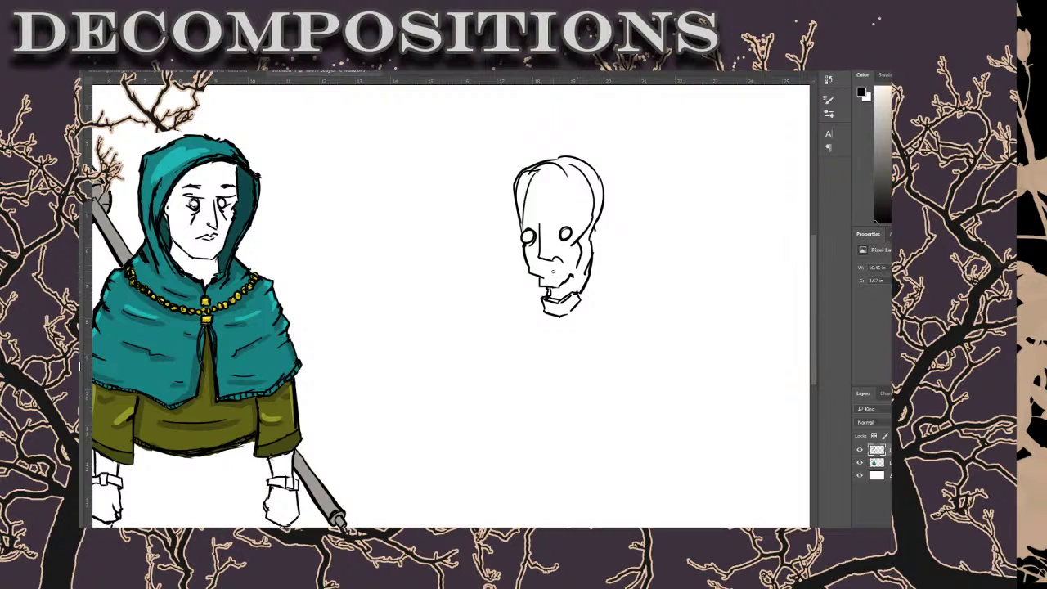
{"action": "mouse_move", "coordinate": [561, 256]}
{"action": "left_mouse_down"}
{"action": "mouse_move", "coordinate": [596, 227]}
{"action": "mouse_move", "coordinate": [607, 313]}
{"action": "left_mouse_up"}
{"action": "left_click_drag", "start_coordinate": [578, 277], "coordinate": [582, 293]}
{"action": "left_click_drag", "start_coordinate": [522, 228], "coordinate": [540, 229]}
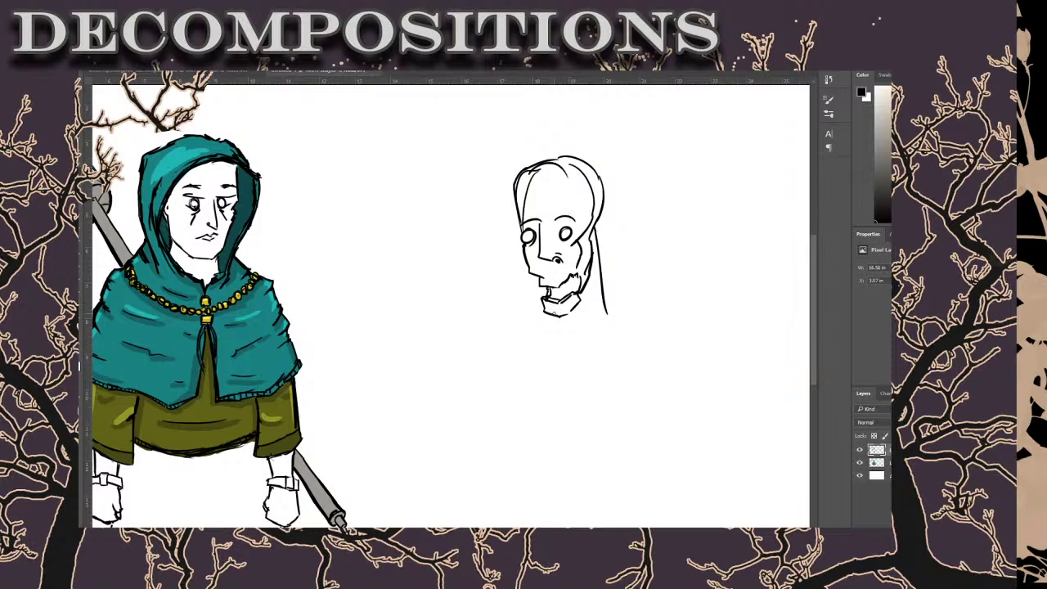
Draw the second figure's neck with an upright collar around it and curved shoulder lines on both sides.
{"action": "mouse_move", "coordinate": [551, 321]}
{"action": "left_mouse_down"}
{"action": "mouse_move", "coordinate": [611, 330]}
{"action": "mouse_move", "coordinate": [608, 311]}
{"action": "mouse_move", "coordinate": [603, 334]}
{"action": "mouse_move", "coordinate": [611, 328]}
{"action": "mouse_move", "coordinate": [593, 324]}
{"action": "mouse_move", "coordinate": [604, 311]}
{"action": "mouse_move", "coordinate": [623, 364]}
{"action": "left_mouse_up"}
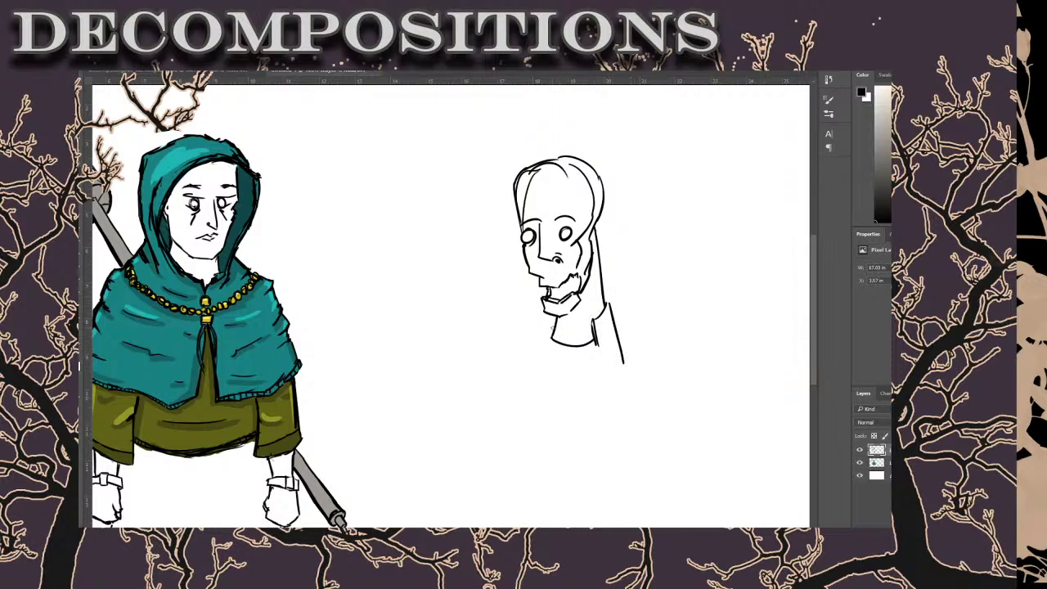
{"action": "mouse_move", "coordinate": [542, 348]}
{"action": "left_mouse_down"}
{"action": "mouse_move", "coordinate": [545, 321]}
{"action": "mouse_move", "coordinate": [540, 361]}
{"action": "mouse_move", "coordinate": [600, 371]}
{"action": "mouse_move", "coordinate": [601, 353]}
{"action": "mouse_move", "coordinate": [604, 371]}
{"action": "left_mouse_up"}
{"action": "left_click_drag", "start_coordinate": [603, 369], "coordinate": [626, 365]}
{"action": "left_click_drag", "start_coordinate": [542, 352], "coordinate": [513, 367]}
{"action": "left_click_drag", "start_coordinate": [625, 363], "coordinate": [654, 382]}
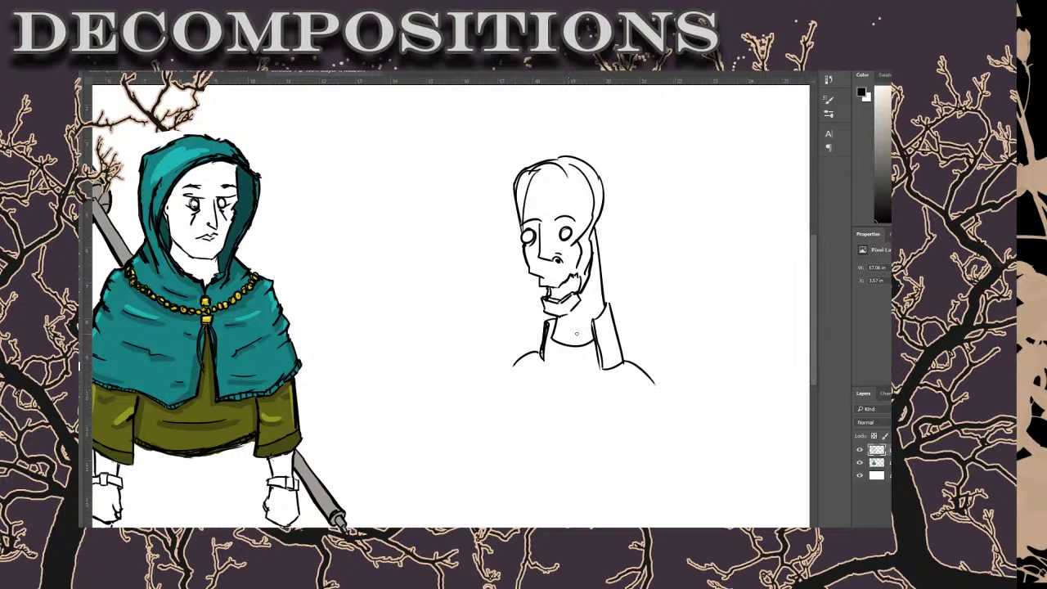
Draw a pointed mantle over the second figure's shoulders, and outline the chest and waist below it.
{"action": "left_click_drag", "start_coordinate": [513, 372], "coordinate": [479, 387]}
{"action": "left_click_drag", "start_coordinate": [656, 384], "coordinate": [647, 395]}
{"action": "mouse_move", "coordinate": [514, 381]}
{"action": "left_mouse_down"}
{"action": "mouse_move", "coordinate": [552, 421]}
{"action": "mouse_move", "coordinate": [646, 399]}
{"action": "mouse_move", "coordinate": [614, 414]}
{"action": "left_mouse_up"}
{"action": "mouse_move", "coordinate": [517, 395]}
{"action": "left_mouse_down"}
{"action": "mouse_move", "coordinate": [521, 466]}
{"action": "mouse_move", "coordinate": [617, 451]}
{"action": "mouse_move", "coordinate": [633, 409]}
{"action": "mouse_move", "coordinate": [610, 448]}
{"action": "left_mouse_up"}
{"action": "mouse_move", "coordinate": [528, 473]}
{"action": "left_mouse_down"}
{"action": "mouse_move", "coordinate": [573, 516]}
{"action": "mouse_move", "coordinate": [624, 479]}
{"action": "mouse_move", "coordinate": [641, 425]}
{"action": "left_mouse_up"}
Draw the second figure's rounded upper sleeves and lower arms, with stitch marks along the edge of one sleeve.
{"action": "left_click_drag", "start_coordinate": [503, 389], "coordinate": [517, 432]}
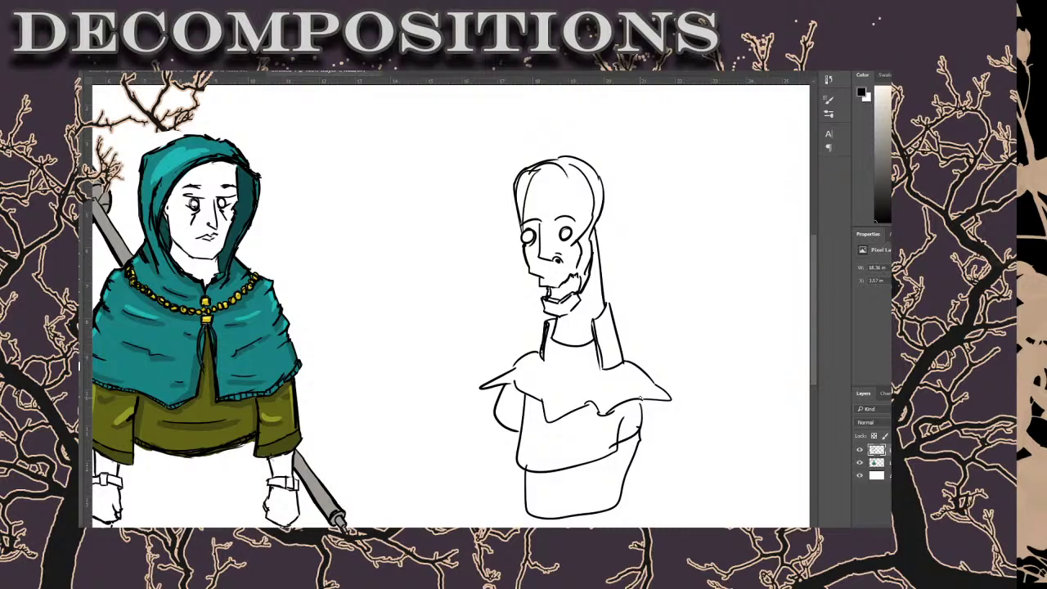
{"action": "mouse_move", "coordinate": [643, 432]}
{"action": "left_mouse_down"}
{"action": "mouse_move", "coordinate": [622, 427]}
{"action": "mouse_move", "coordinate": [622, 446]}
{"action": "mouse_move", "coordinate": [658, 437]}
{"action": "mouse_move", "coordinate": [654, 401]}
{"action": "mouse_move", "coordinate": [661, 449]}
{"action": "mouse_move", "coordinate": [655, 407]}
{"action": "left_mouse_up"}
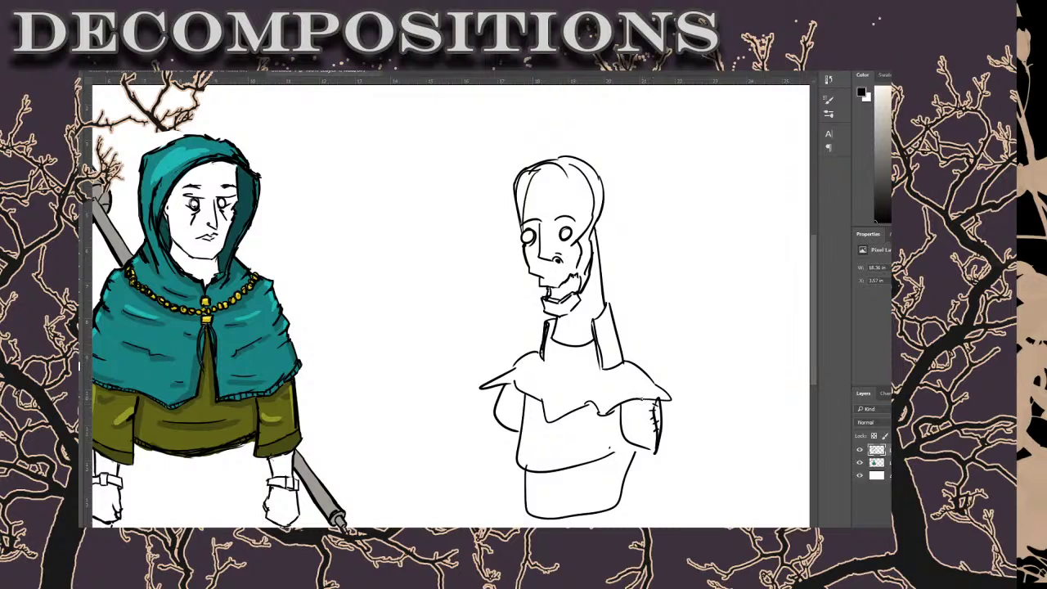
{"action": "mouse_move", "coordinate": [638, 446]}
{"action": "left_mouse_down"}
{"action": "mouse_move", "coordinate": [648, 496]}
{"action": "mouse_move", "coordinate": [659, 458]}
{"action": "mouse_move", "coordinate": [666, 465]}
{"action": "mouse_move", "coordinate": [660, 488]}
{"action": "left_mouse_up"}
{"action": "mouse_move", "coordinate": [500, 415]}
{"action": "left_mouse_down"}
{"action": "mouse_move", "coordinate": [484, 484]}
{"action": "mouse_move", "coordinate": [516, 481]}
{"action": "left_mouse_up"}
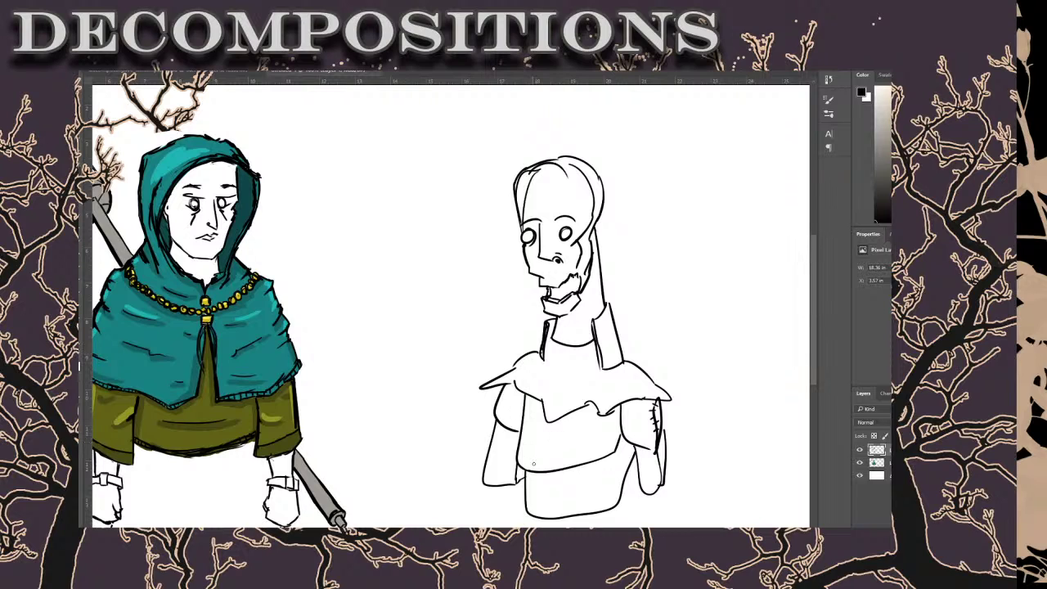
Redraw and thicken the curved line separating the second figure's chest from the waist, varying the brush size.
{"action": "left_click_drag", "start_coordinate": [516, 463], "coordinate": [571, 471]}
{"action": "key", "text": "bracketright"}
{"action": "key", "text": "bracketright"}
{"action": "key", "text": "bracketright"}
{"action": "mouse_move", "coordinate": [556, 470]}
{"action": "left_mouse_down"}
{"action": "mouse_move", "coordinate": [604, 462]}
{"action": "mouse_move", "coordinate": [625, 437]}
{"action": "left_mouse_up"}
{"action": "key", "text": "bracketleft"}
{"action": "key", "text": "bracketleft"}
{"action": "key", "text": "bracketleft"}
{"action": "left_click_drag", "start_coordinate": [568, 468], "coordinate": [586, 463]}
{"action": "key", "text": "bracketright"}
{"action": "key", "text": "bracketright"}
{"action": "key", "text": "bracketright"}
{"action": "key", "text": "bracketleft"}
{"action": "key", "text": "bracketleft"}
{"action": "key", "text": "bracketleft"}
{"action": "left_click_drag", "start_coordinate": [564, 467], "coordinate": [586, 463]}
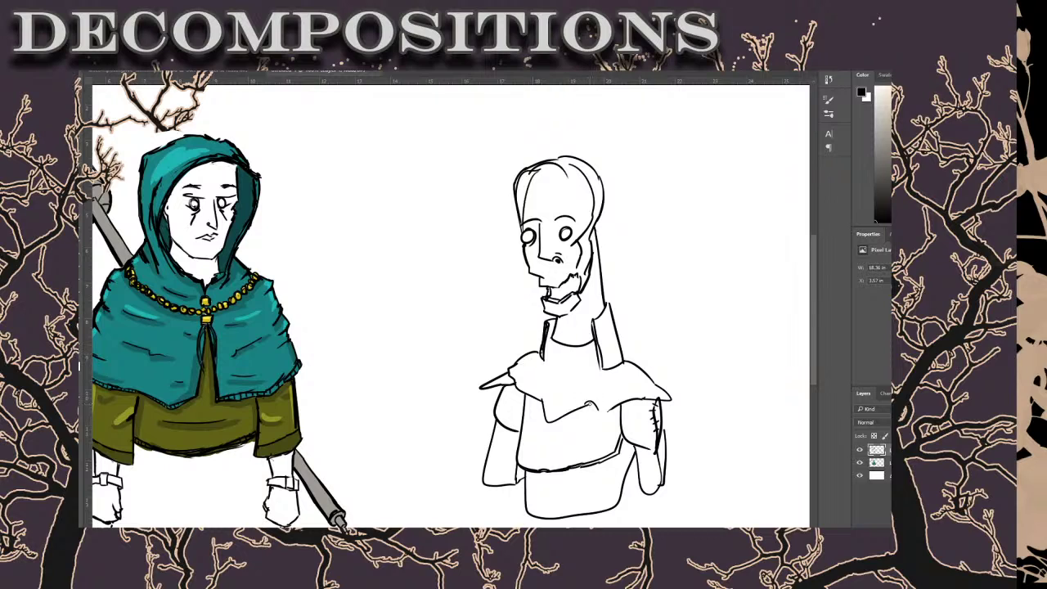
Rework the mantle's lower edge at the chest and add short lines where the mantle meets the collar.
{"action": "left_click_drag", "start_coordinate": [592, 405], "coordinate": [619, 409]}
{"action": "left_click_drag", "start_coordinate": [621, 347], "coordinate": [637, 367]}
{"action": "left_click_drag", "start_coordinate": [541, 335], "coordinate": [545, 343]}
Draw vertical ribs in the band at the base of the second figure's neck and hatch the gaps between them.
{"action": "key", "text": "bracketleft"}
{"action": "key", "text": "bracketleft"}
{"action": "key", "text": "bracketleft"}
{"action": "mouse_move", "coordinate": [546, 352]}
{"action": "left_mouse_down"}
{"action": "mouse_move", "coordinate": [575, 368]}
{"action": "mouse_move", "coordinate": [602, 352]}
{"action": "left_mouse_up"}
{"action": "mouse_move", "coordinate": [543, 357]}
{"action": "left_mouse_down"}
{"action": "mouse_move", "coordinate": [550, 343]}
{"action": "mouse_move", "coordinate": [558, 363]}
{"action": "mouse_move", "coordinate": [556, 340]}
{"action": "mouse_move", "coordinate": [566, 365]}
{"action": "mouse_move", "coordinate": [590, 366]}
{"action": "left_mouse_up"}
{"action": "key", "text": "ctrl+z"}
{"action": "key", "text": "ctrl+z"}
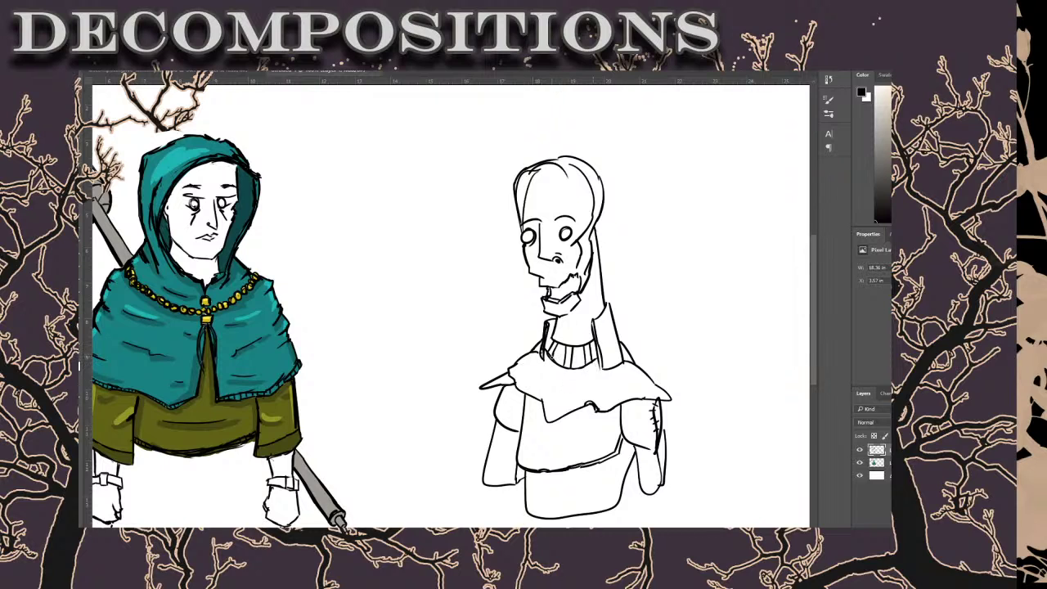
{"action": "left_click_drag", "start_coordinate": [553, 360], "coordinate": [561, 344]}
{"action": "left_click_drag", "start_coordinate": [578, 347], "coordinate": [582, 371]}
{"action": "mouse_move", "coordinate": [578, 362]}
{"action": "left_mouse_down"}
{"action": "mouse_move", "coordinate": [567, 369]}
{"action": "mouse_move", "coordinate": [578, 369]}
{"action": "left_mouse_up"}
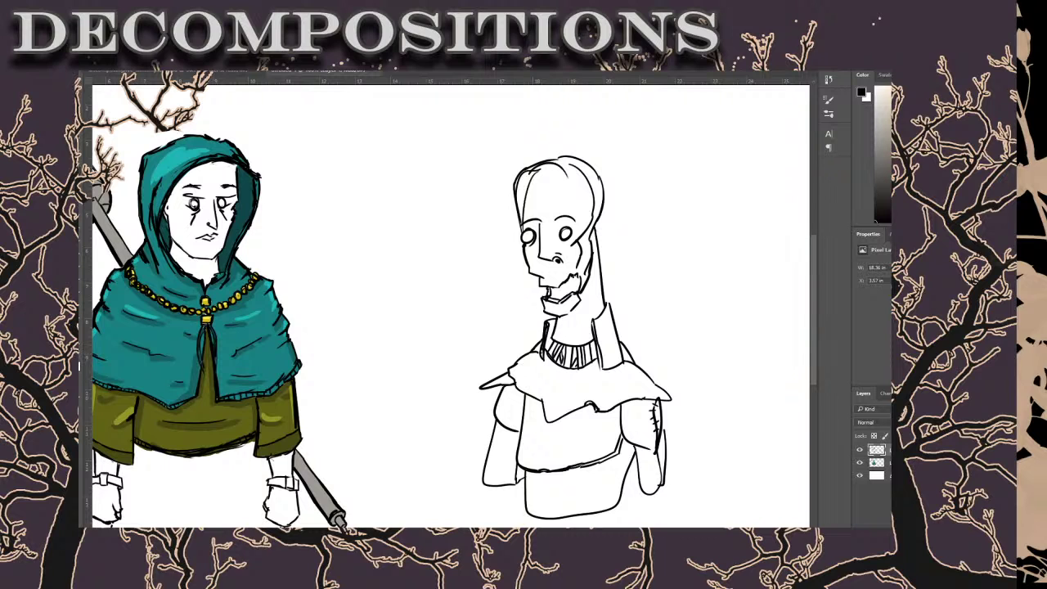
{"action": "scroll", "coordinate": [442, 307], "scroll_direction": "left", "scroll_amount": 10}
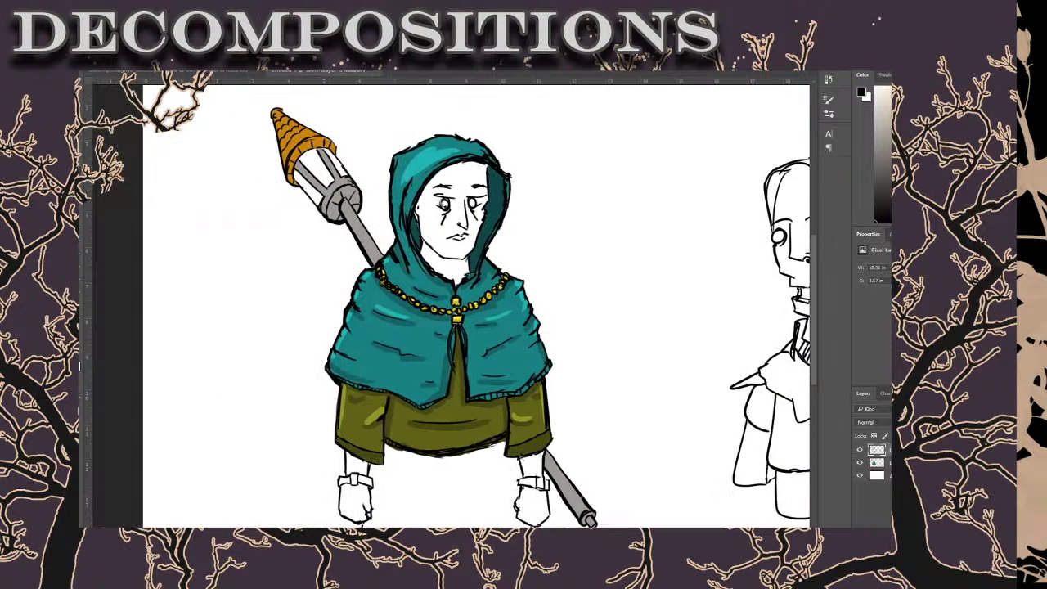